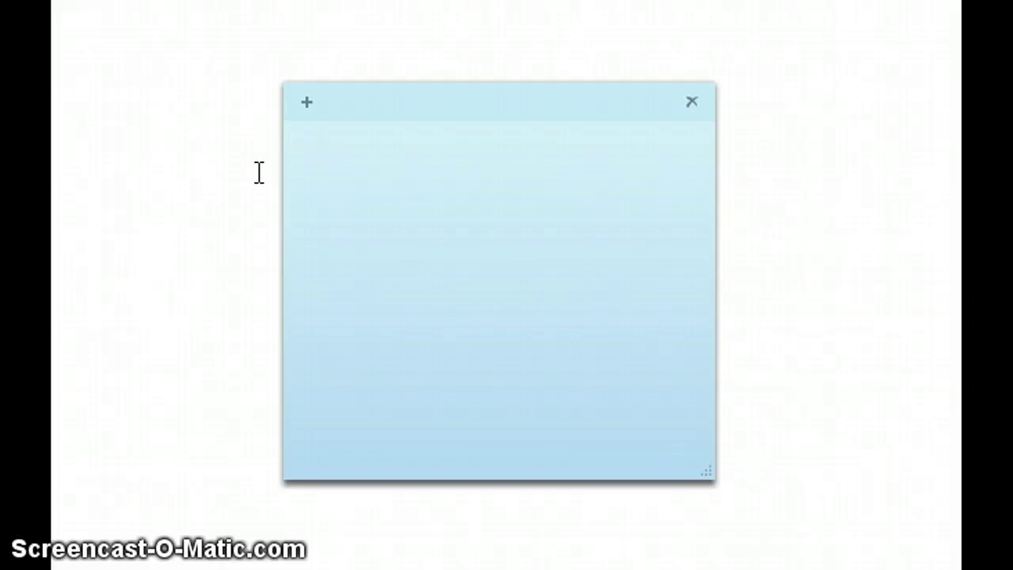
Step: Write "ok....." in the empty sticky note, with "1. go to start" on the line below
{"action": "type", "text": "ok"}
{"action": "type", "text": "..... "}
{"action": "type", "text": "F"}
{"action": "type", "text": "ir"}
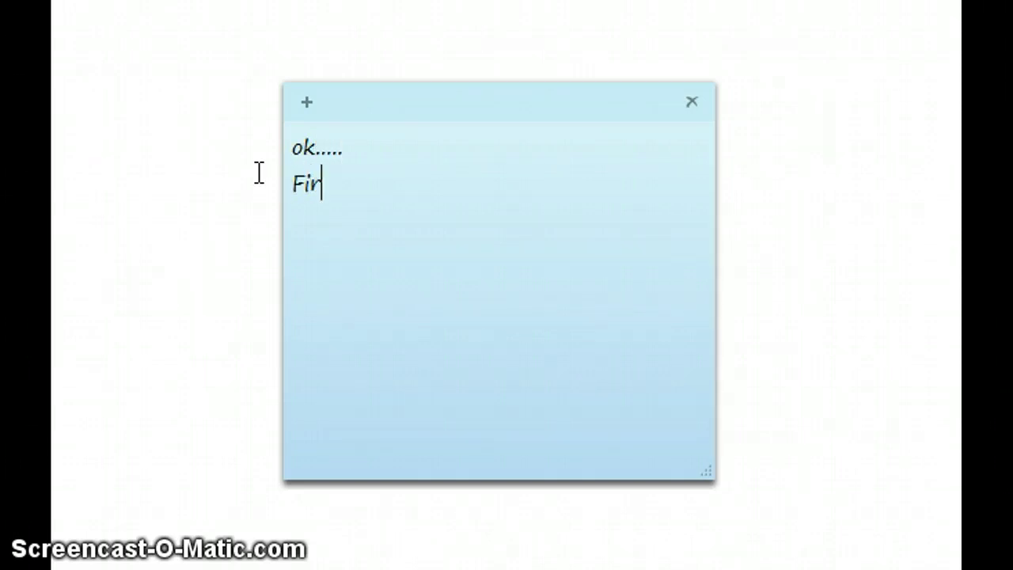
{"action": "key", "text": "BackSpace"}
{"action": "type", "text": "1. go"}
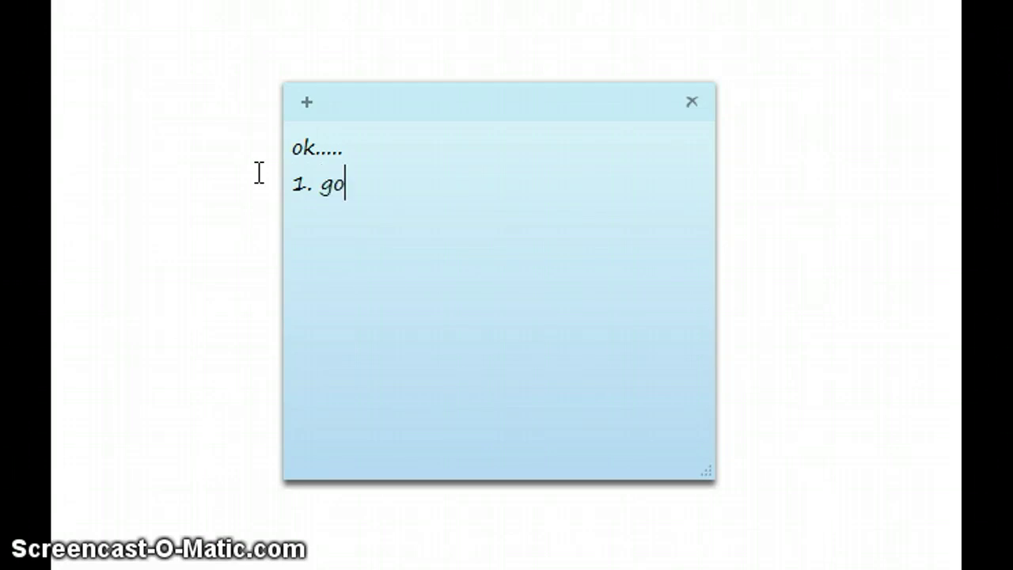
{"action": "type", "text": " to start "}
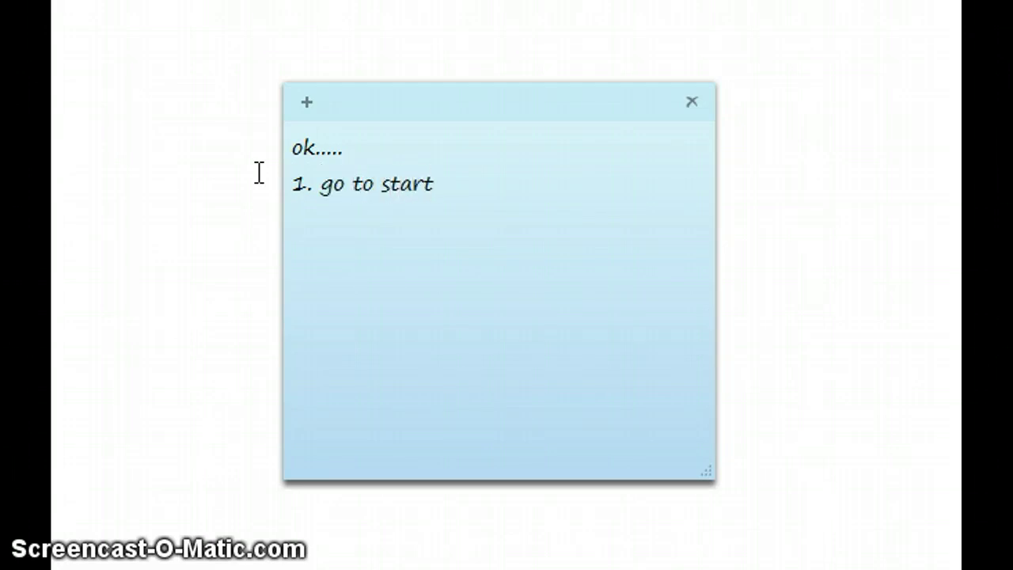
Step: Add "2.click control panel" as the second instruction in the sticky note
{"action": "type", "text": "2.click co"}
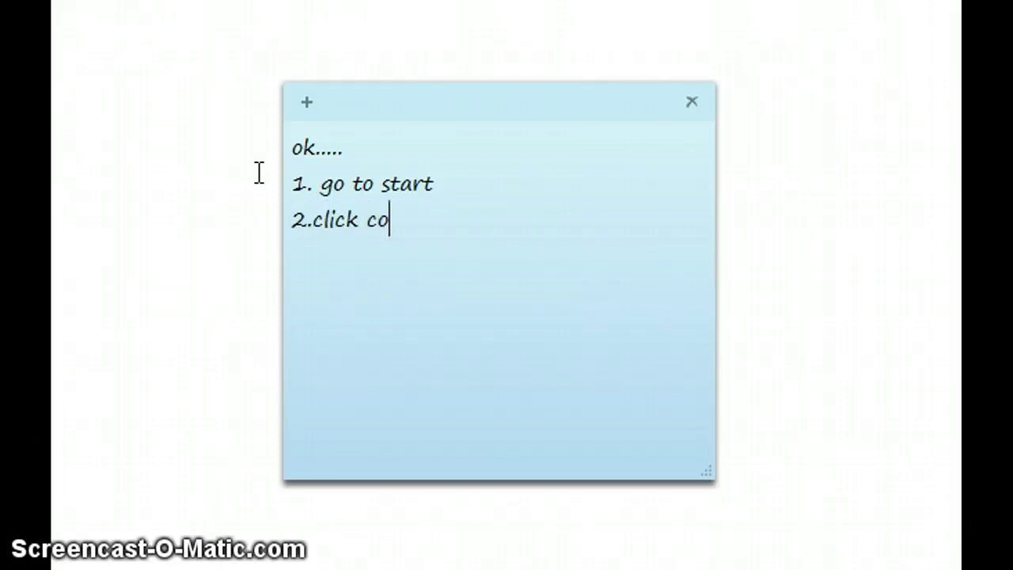
{"action": "type", "text": "ntrol "}
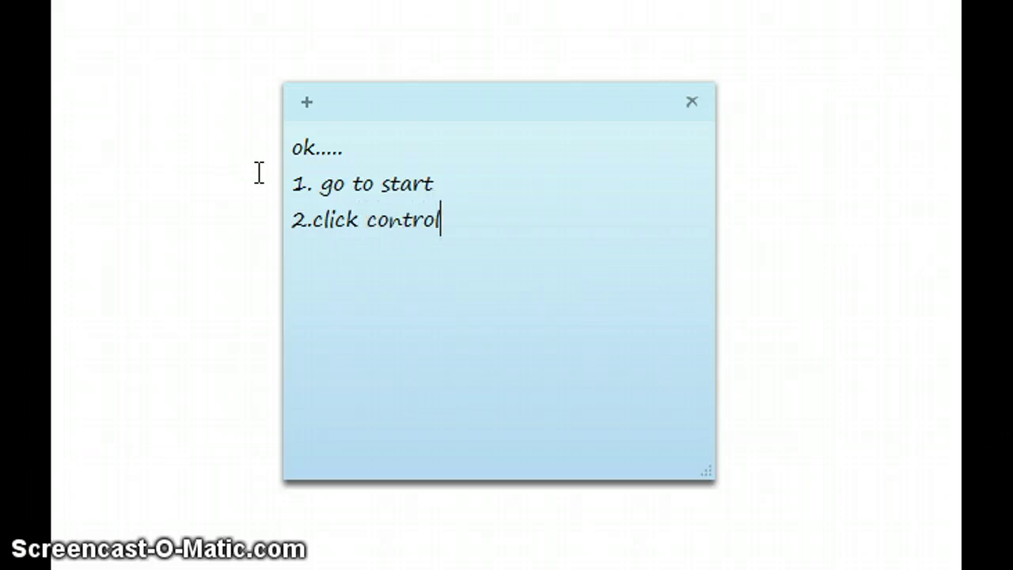
{"action": "type", "text": "pane"}
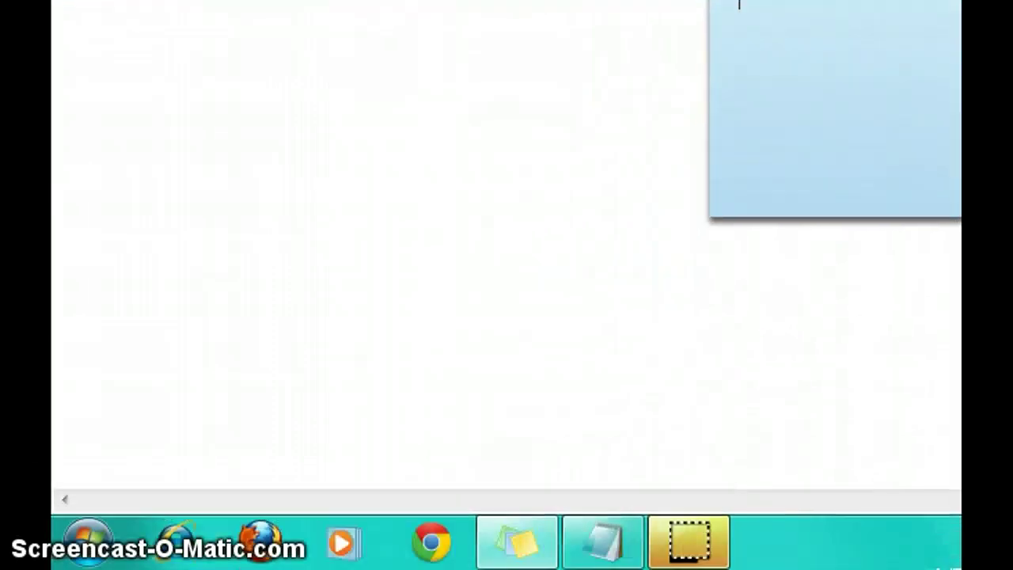
Step: Open the Windows Control Panel and bring the sticky note back in front of it
{"action": "left_click", "coordinate": [89, 542]}
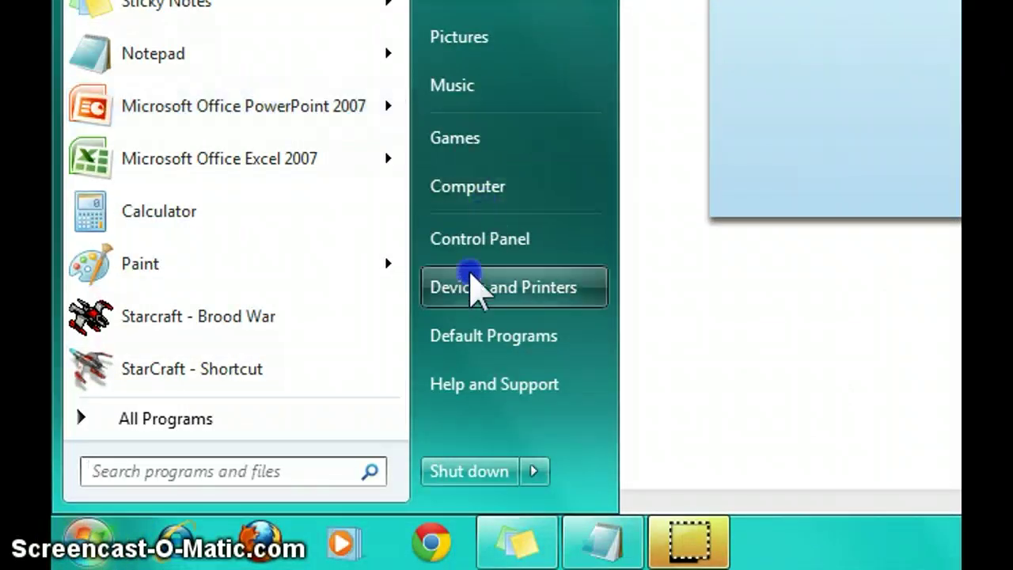
{"action": "left_click", "coordinate": [485, 246]}
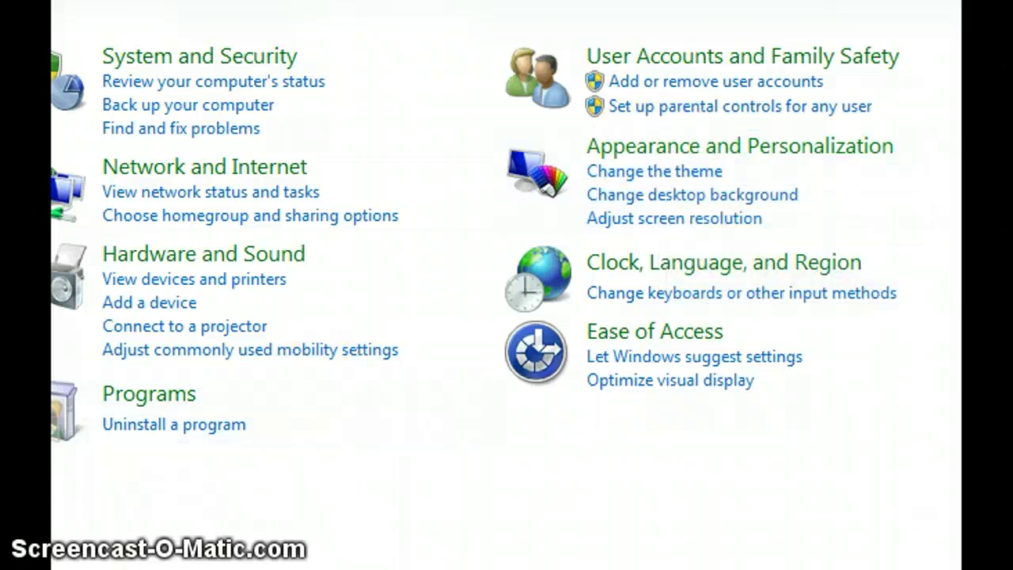
{"action": "key", "text": "alt+Tab"}
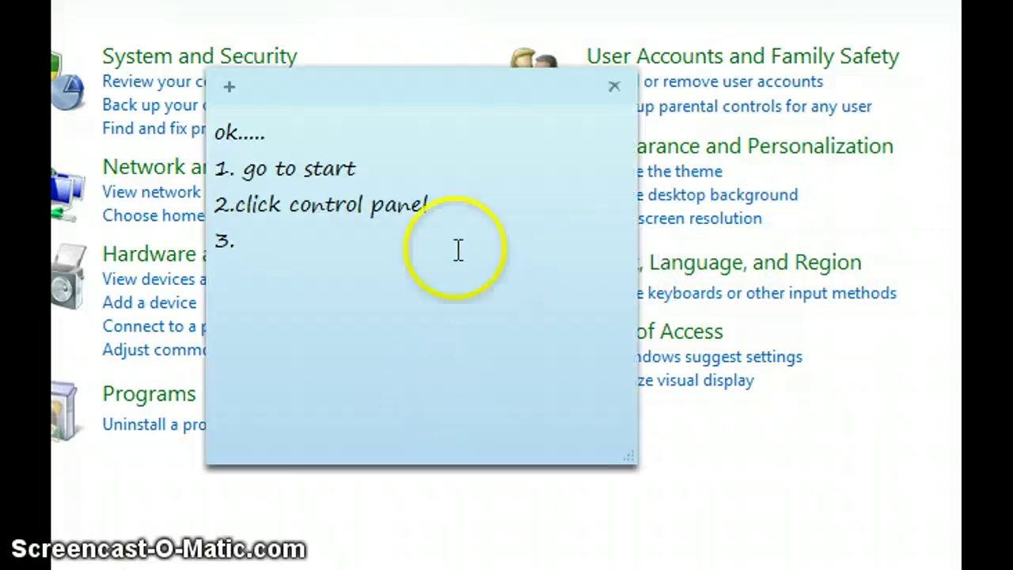
Step: Complete instruction 3 in the sticky note as "click appearance and personalization"
{"action": "type", "text": "cli"}
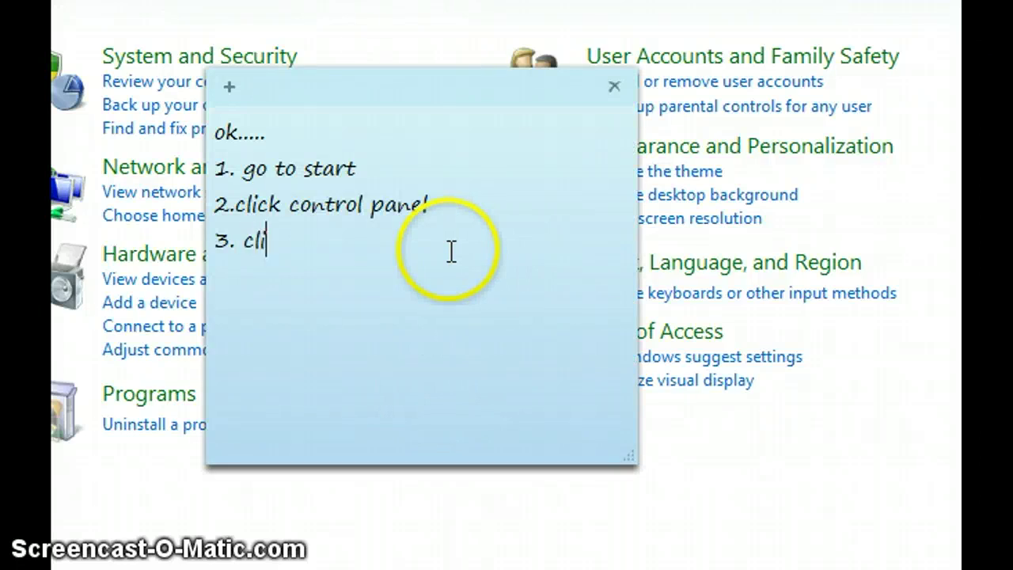
{"action": "type", "text": "ck ap"}
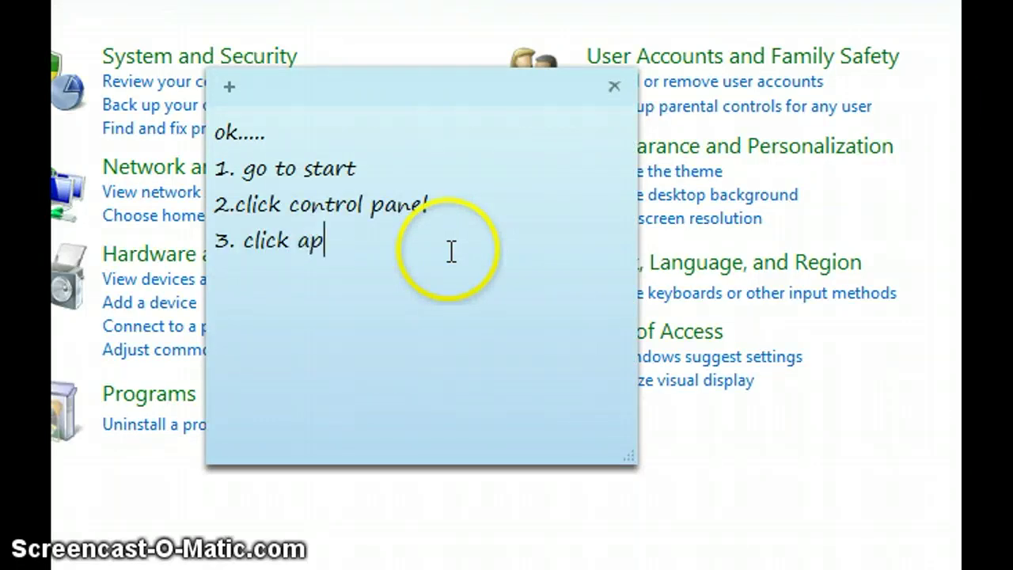
{"action": "type", "text": "pearanc"}
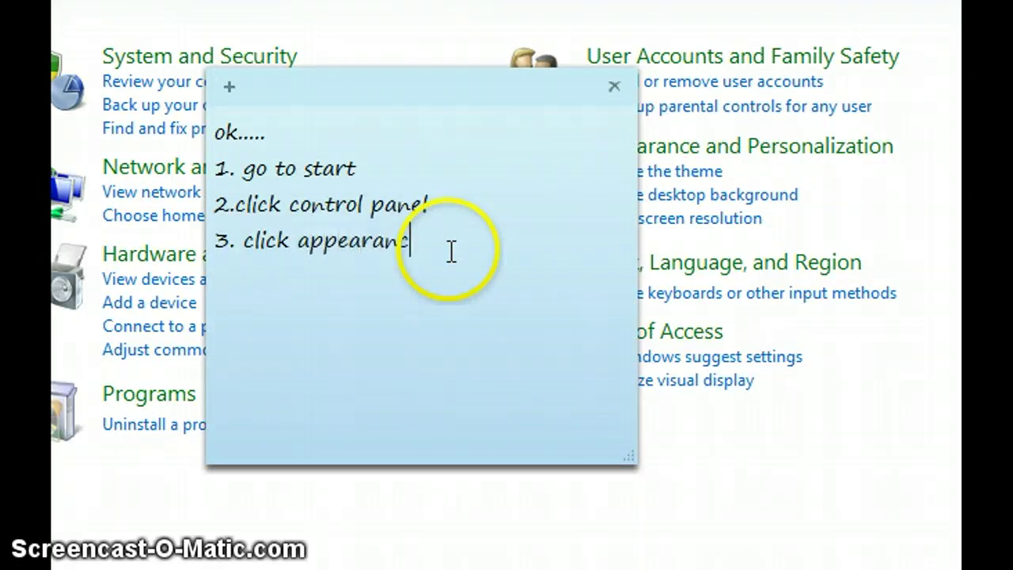
{"action": "type", "text": "e and persona"}
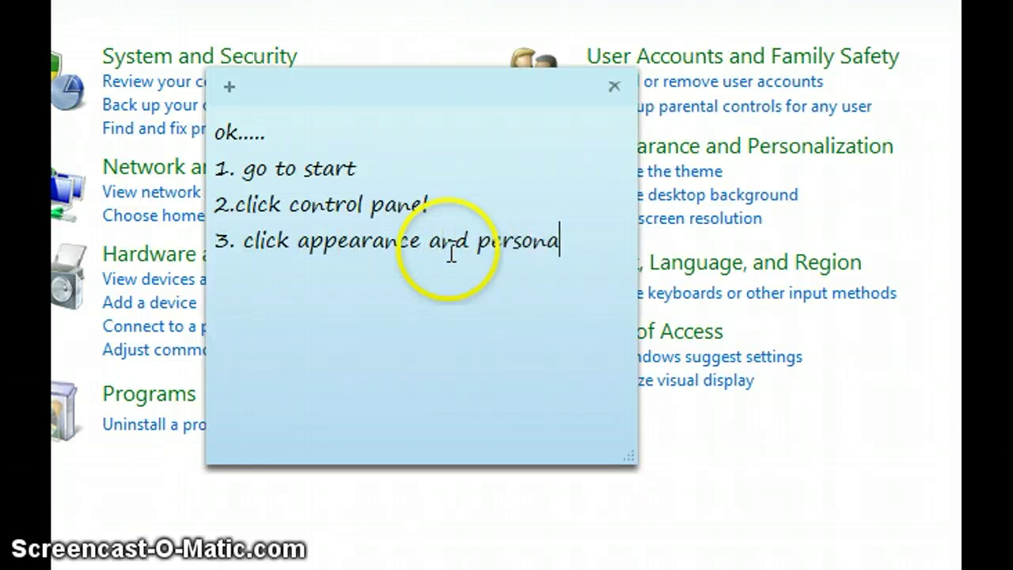
{"action": "type", "text": "lization"}
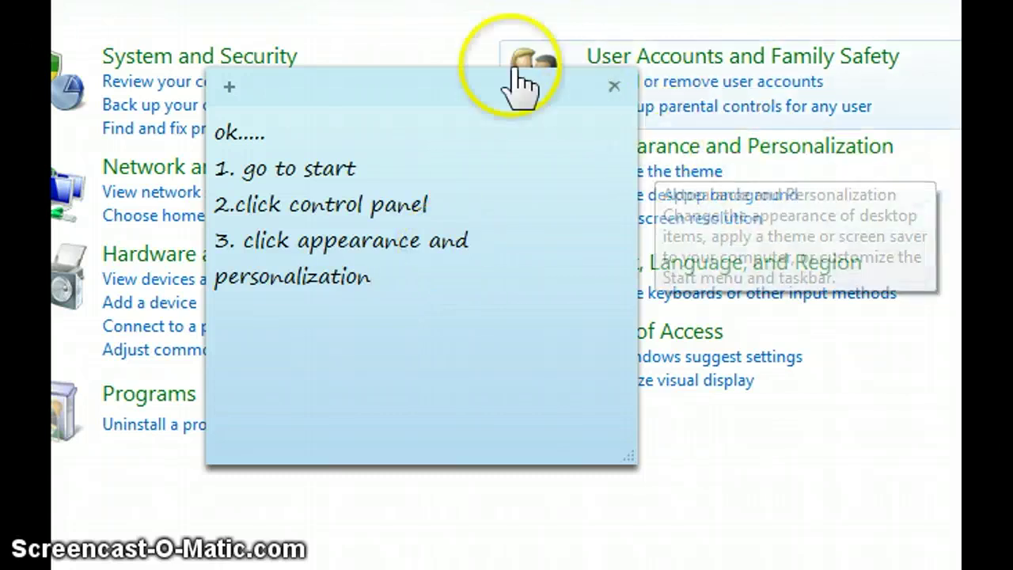
Step: Begin line "4." in the sticky note and open the Appearance and Personalization category in Control Panel
{"action": "left_click_drag", "start_coordinate": [467, 87], "coordinate": [319, 24]}
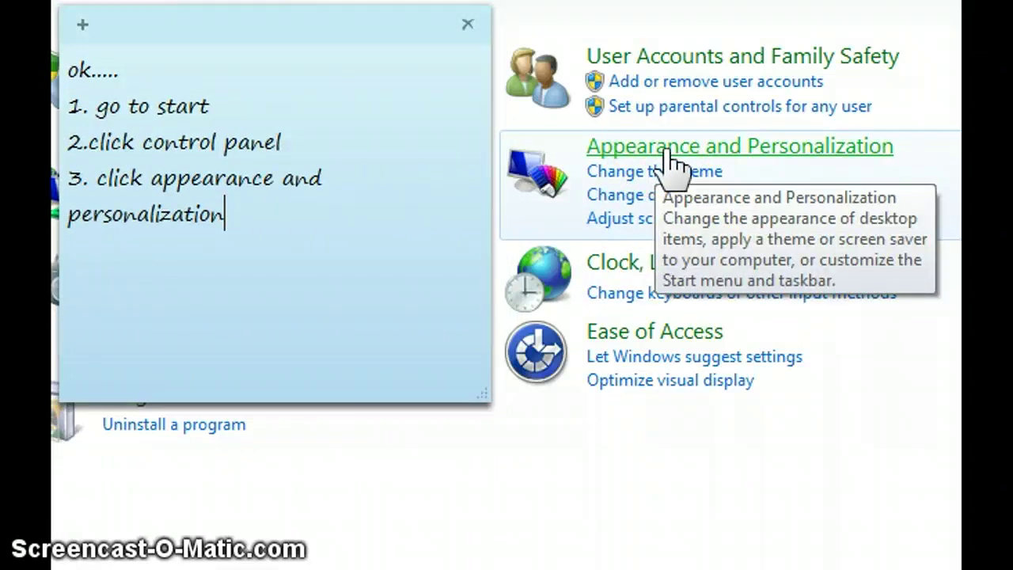
{"action": "type", "text": "4."}
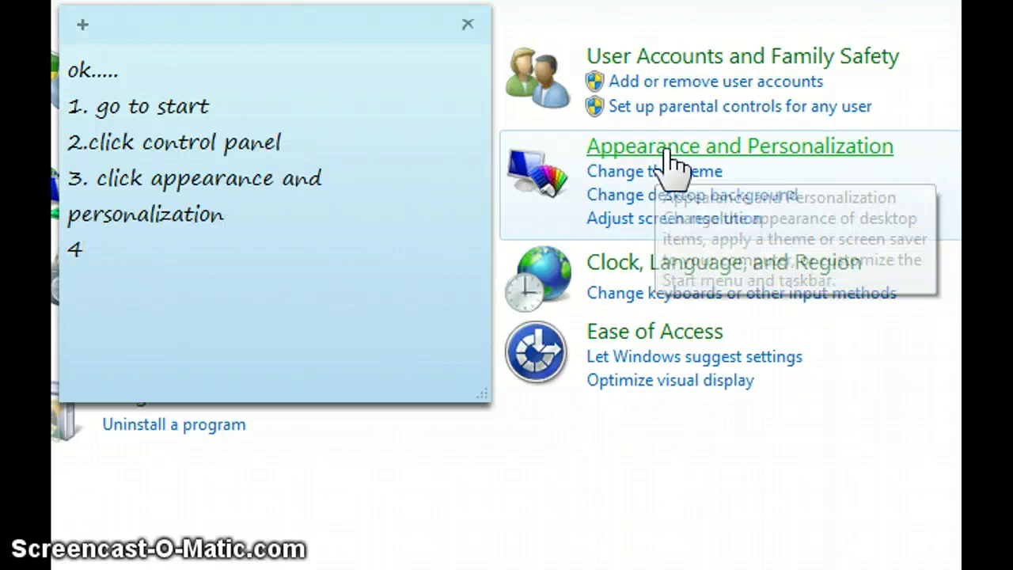
{"action": "left_click", "coordinate": [667, 162]}
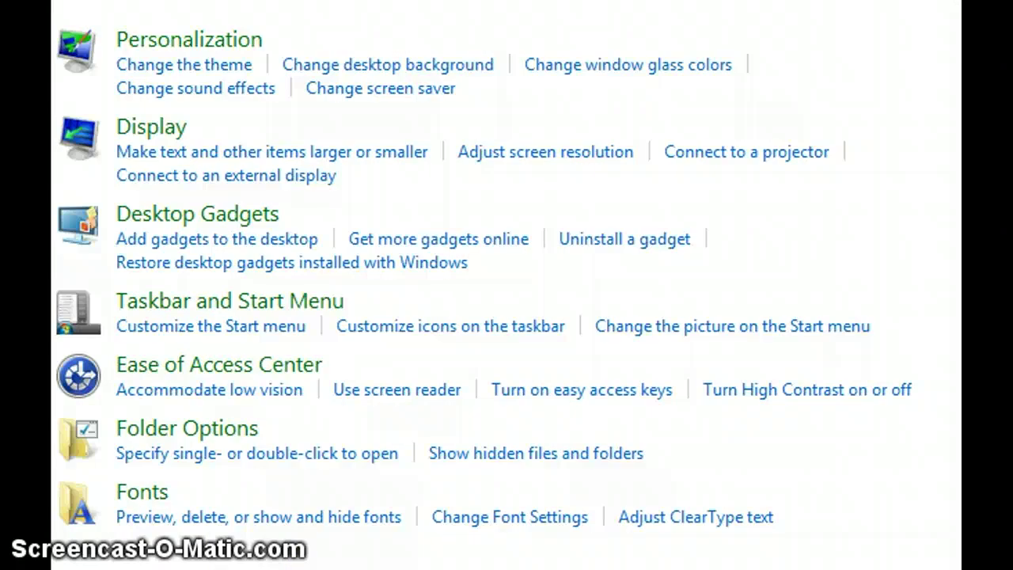
Step: Return to the sticky note and complete instruction 4 as "click personalize"
{"action": "key", "text": "alt+Tab"}
{"action": "type", "text": "c"}
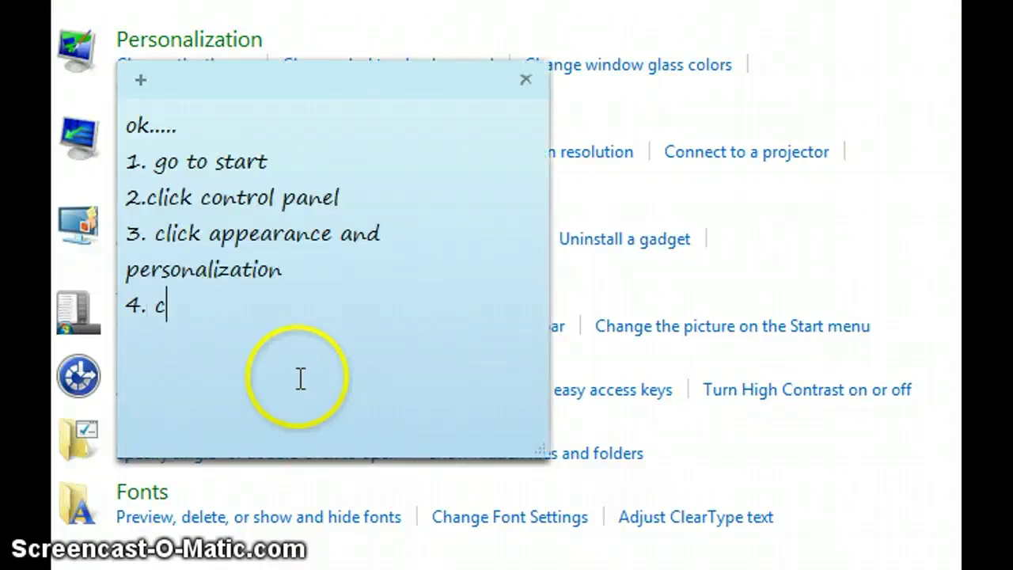
{"action": "type", "text": "lick"}
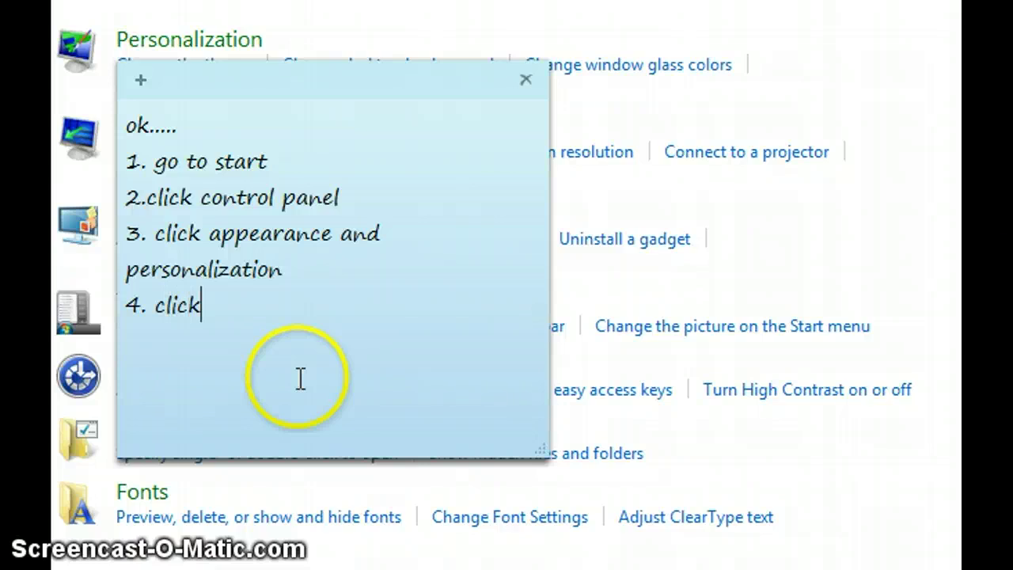
{"action": "type", "text": " ppr"}
{"action": "key", "text": "BackSpace"}
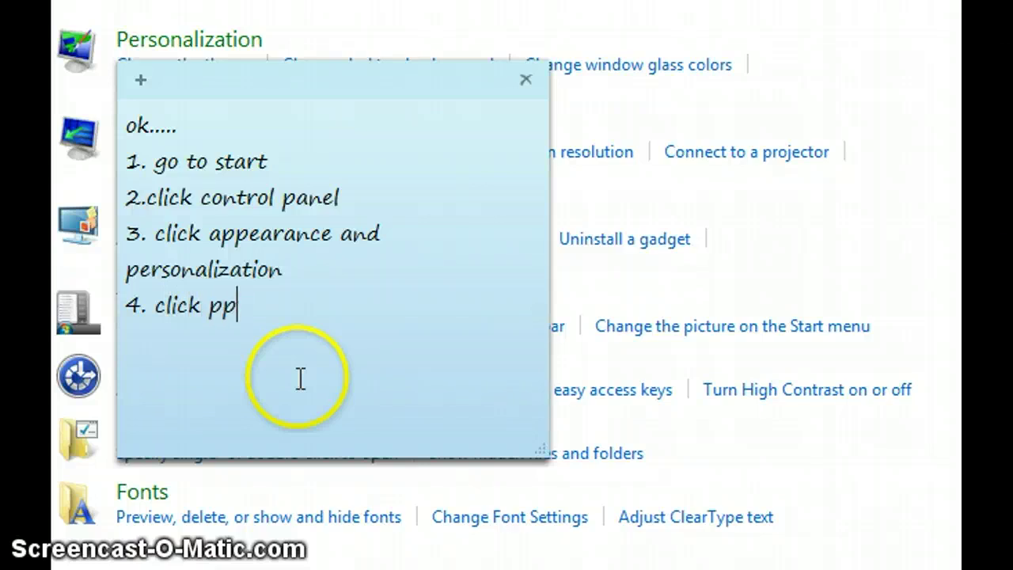
{"action": "type", "text": "e"}
{"action": "key", "text": "BackSpace"}
{"action": "key", "text": "BackSpace"}
{"action": "type", "text": "ersonal"}
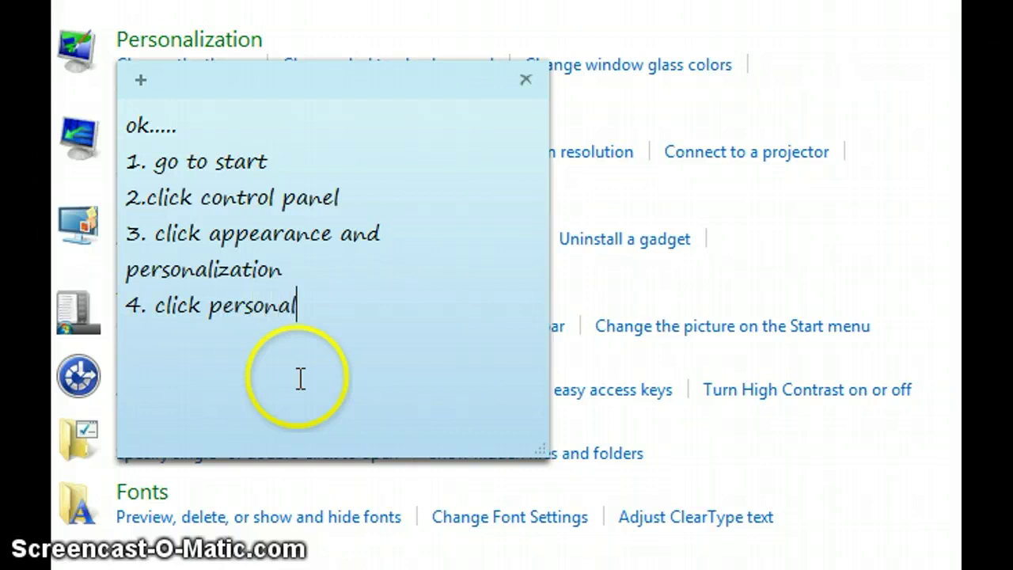
{"action": "type", "text": "ize"}
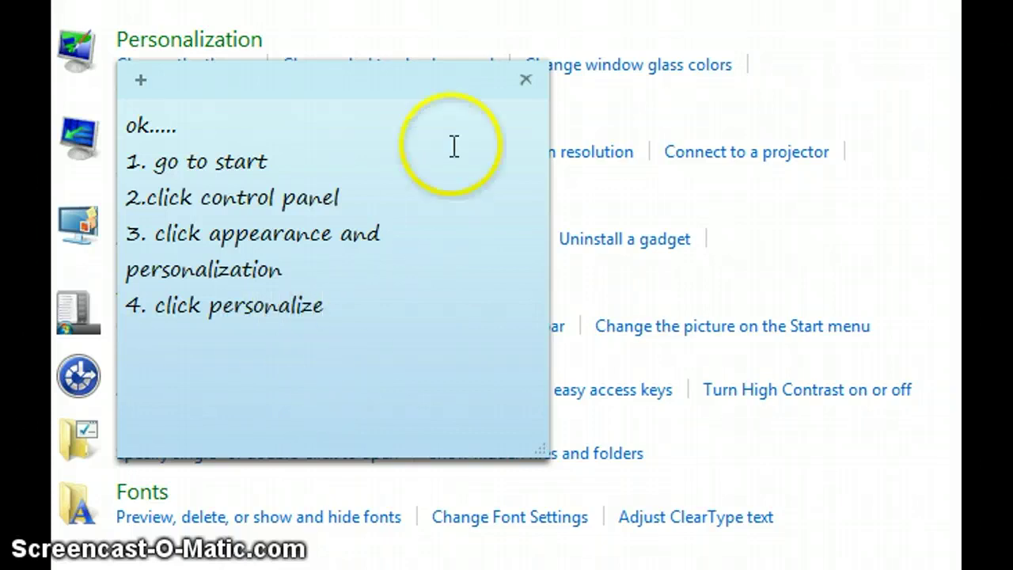
Step: Move the note off the Personalization heading and correct "personalize" in instruction 4 to "personalization"
{"action": "left_click_drag", "start_coordinate": [381, 79], "coordinate": [575, 143]}
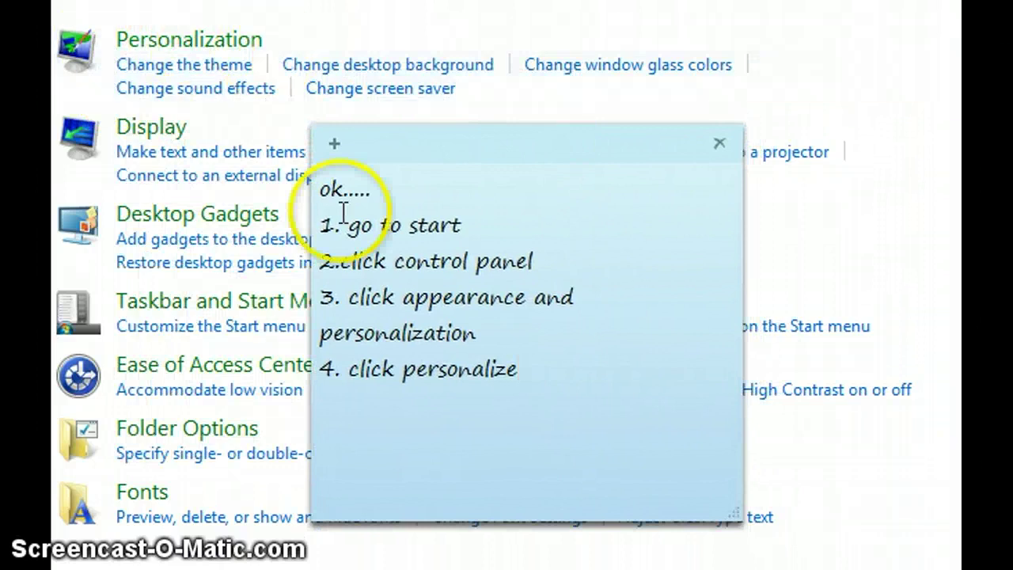
{"action": "mouse_move", "coordinate": [518, 386]}
{"action": "left_mouse_down"}
{"action": "mouse_move", "coordinate": [468, 389]}
{"action": "mouse_move", "coordinate": [535, 388]}
{"action": "mouse_move", "coordinate": [512, 389]}
{"action": "left_mouse_up"}
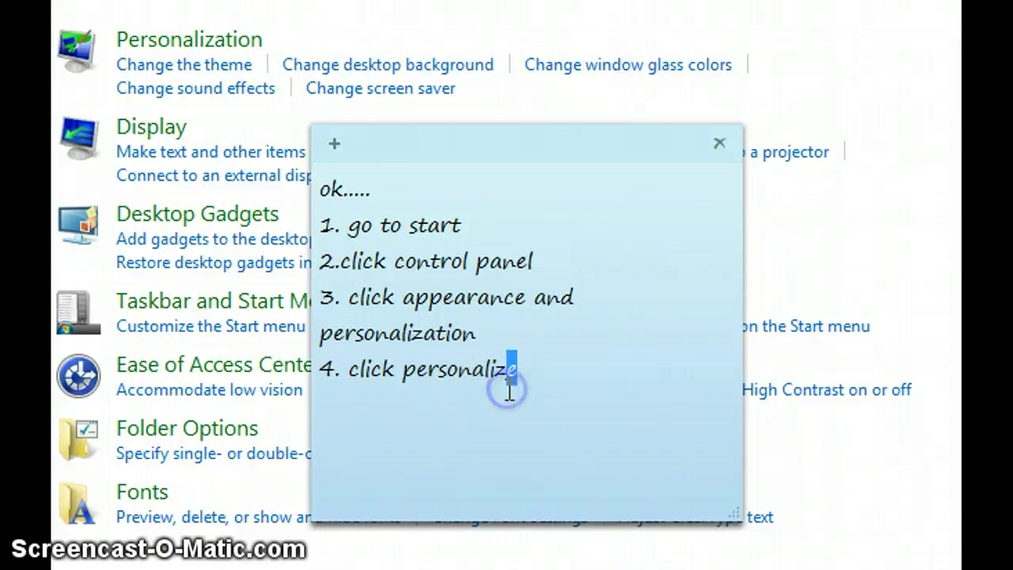
{"action": "key", "text": "BackSpace"}
{"action": "type", "text": "ation"}
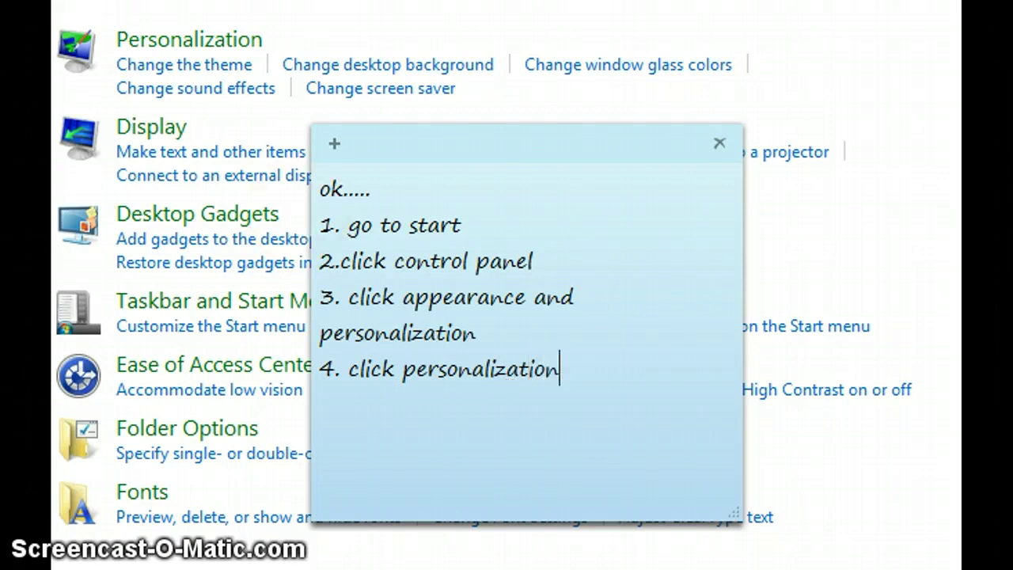
Step: Open the Personalization page and place the sticky note in front of its themes
{"action": "left_click", "coordinate": [184, 43]}
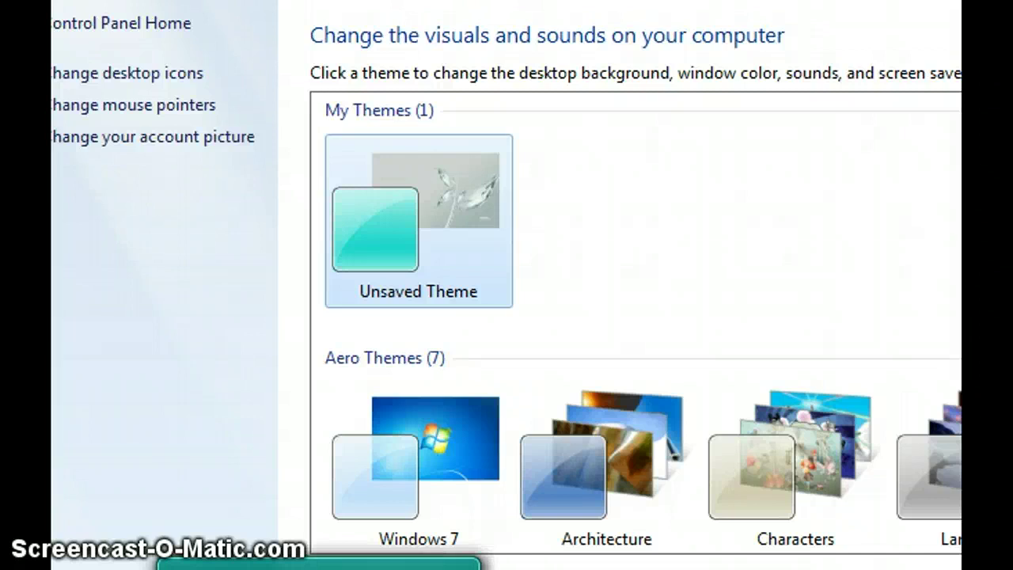
{"action": "left_click", "coordinate": [328, 558]}
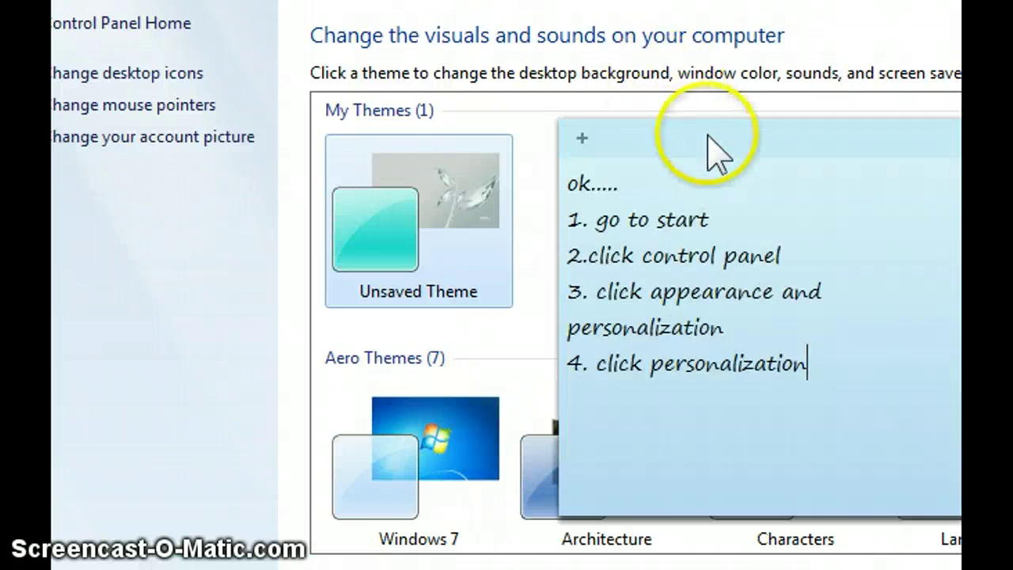
{"action": "left_click_drag", "start_coordinate": [713, 142], "coordinate": [495, 68]}
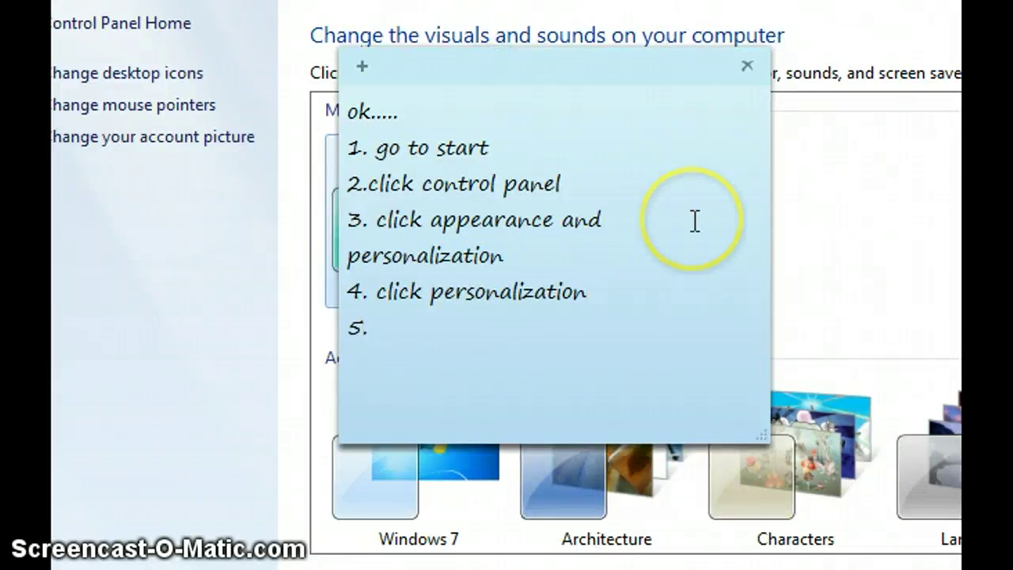
Step: Write instruction 5 in the sticky note as "u can change anything u want now!! (:"
{"action": "type", "text": "u can cha"}
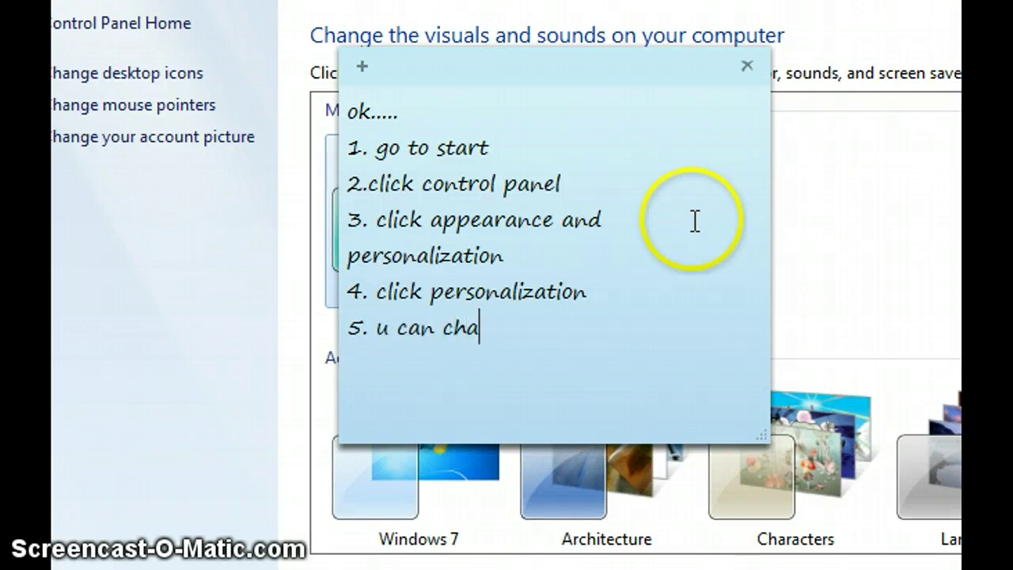
{"action": "type", "text": "nge "}
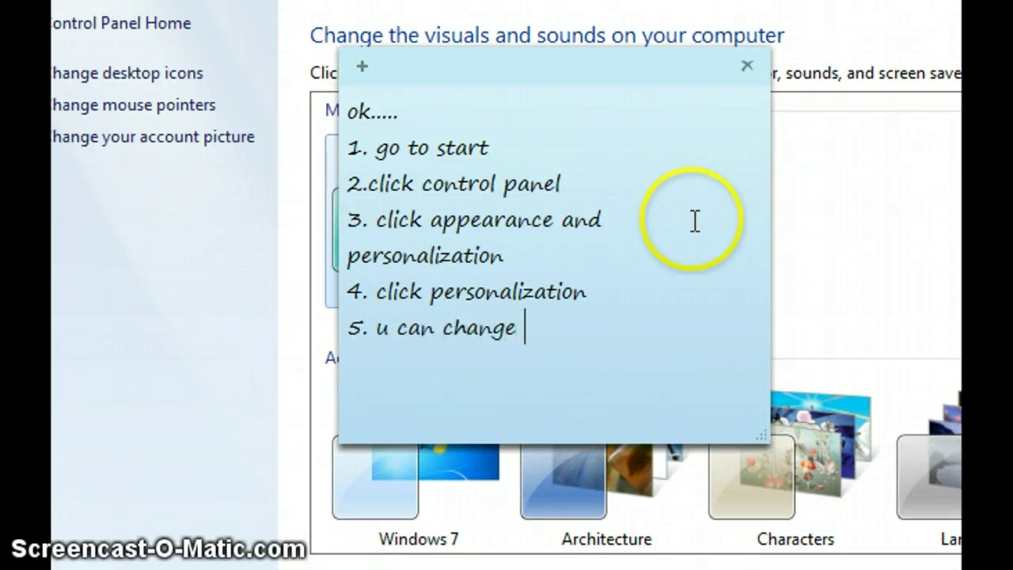
{"action": "type", "text": "e"}
{"action": "type", "text": "nything u"}
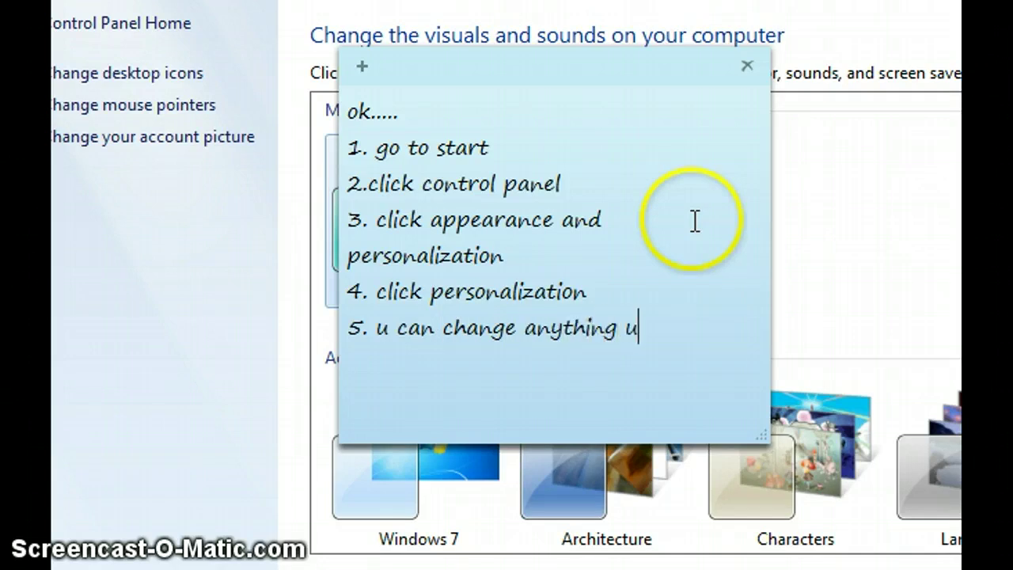
{"action": "type", "text": " Want now"}
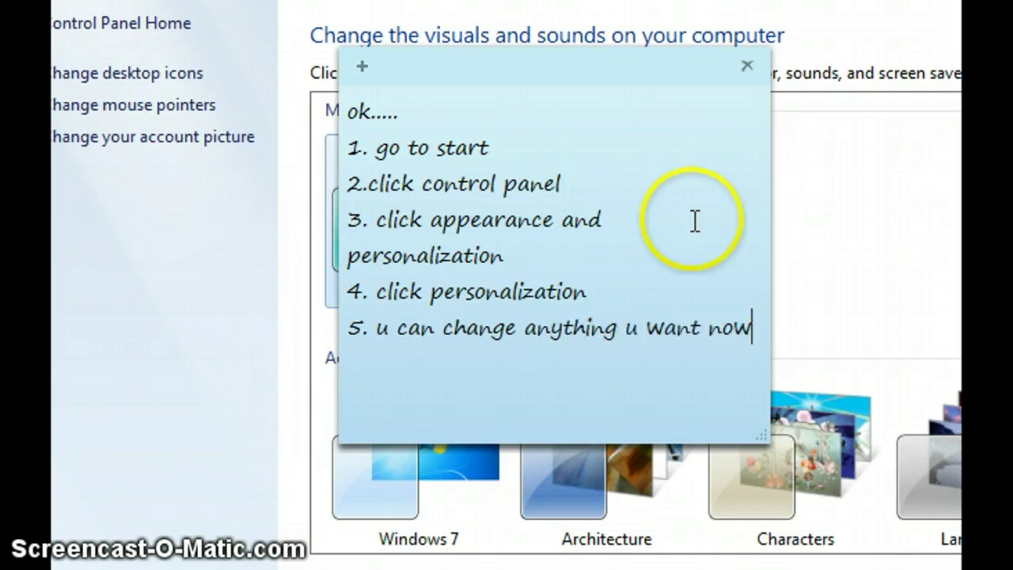
{"action": "type", "text": "!! (:"}
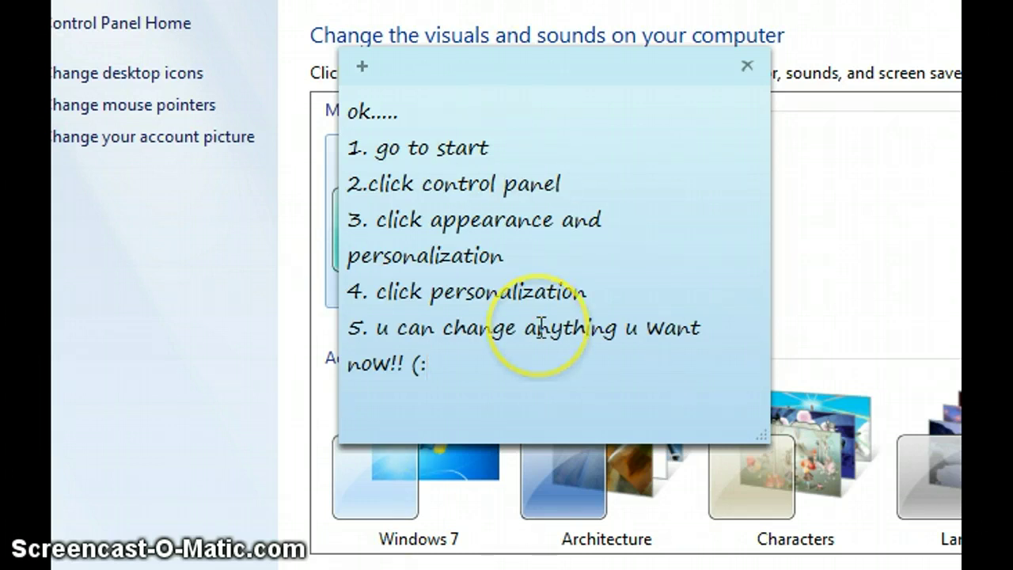
Step: Add instruction 6 to the sticky note as "ill walk u through this.."
{"action": "key", "text": "Return"}
{"action": "type", "text": "6"}
{"action": "type", "text": ". ill wa"}
{"action": "type", "text": "k"}
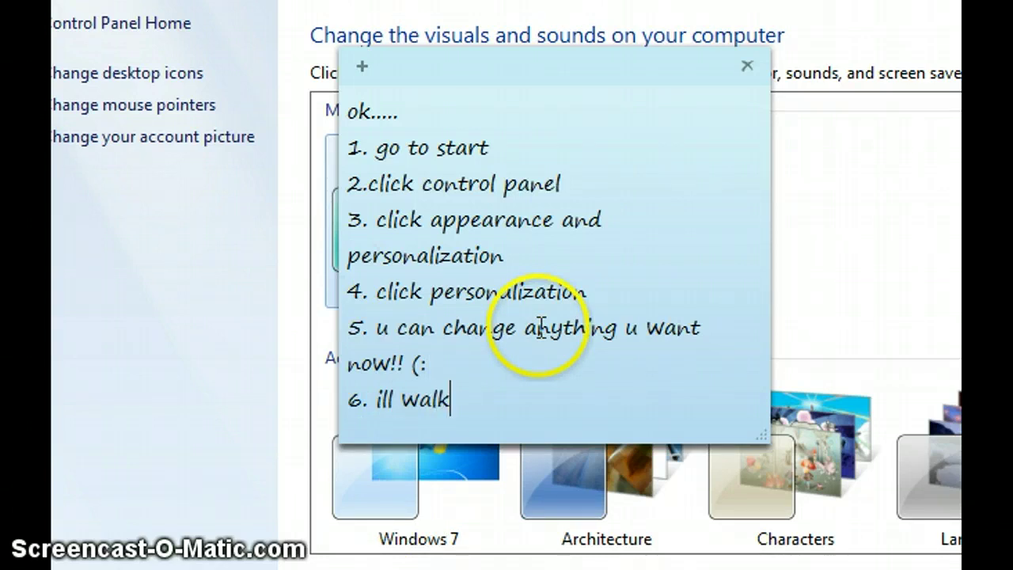
{"action": "type", "text": " u thro"}
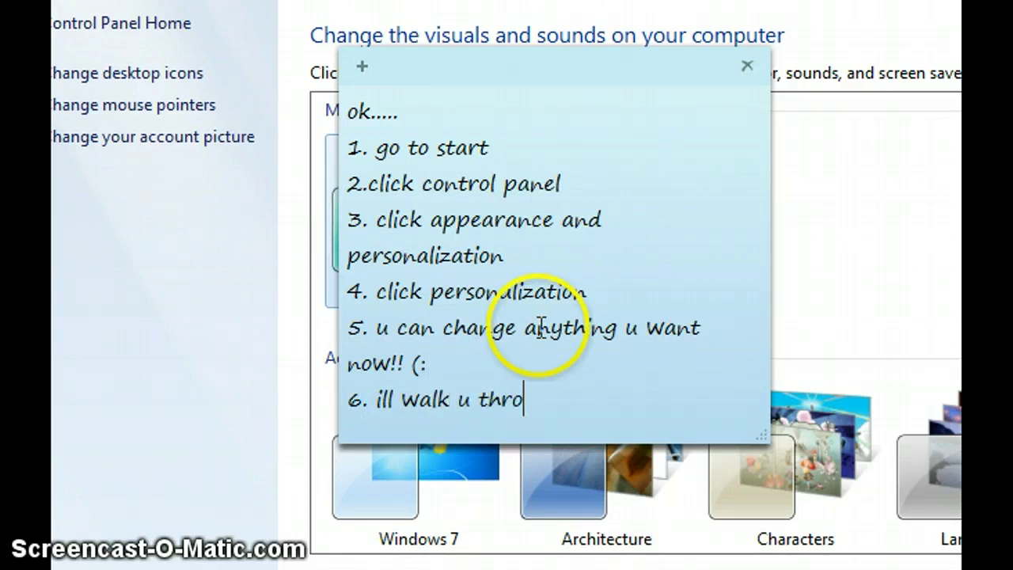
{"action": "type", "text": "ugh this"}
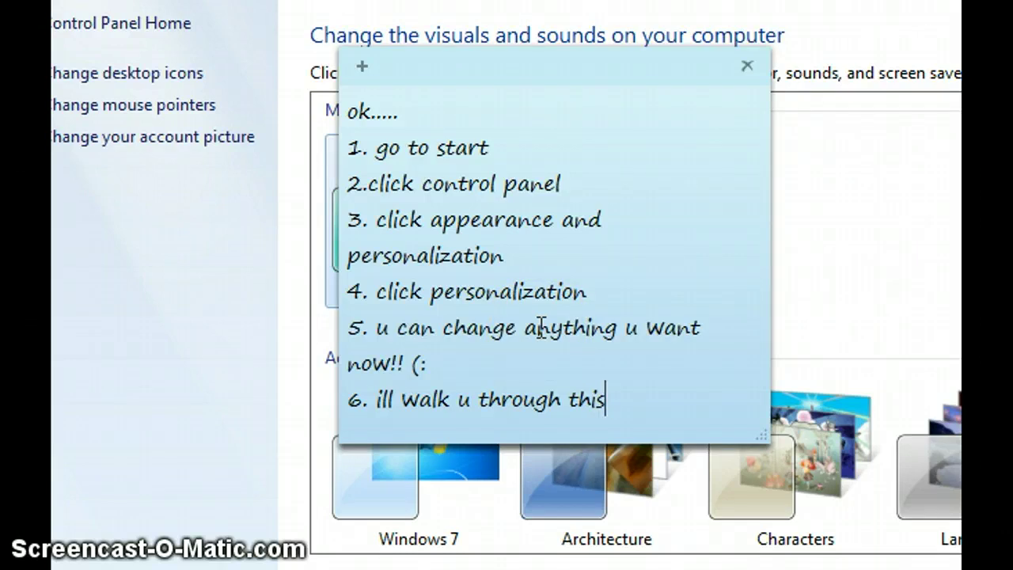
{"action": "type", "text": ".."}
Step: Open the desktop icon settings from the Personalization page, review the icon options, and close the dialog with OK
{"action": "left_click", "coordinate": [559, 128]}
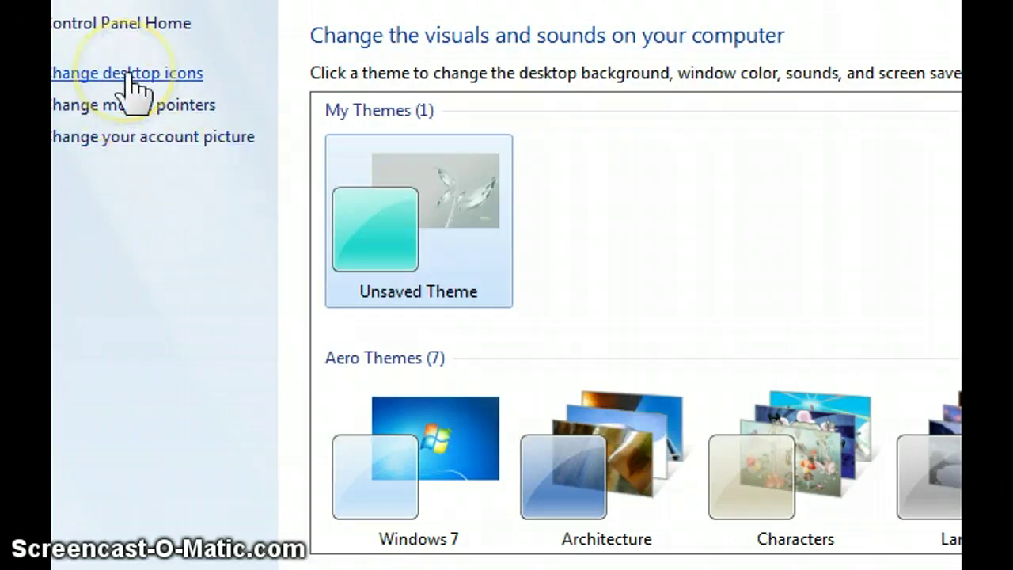
{"action": "left_click", "coordinate": [129, 79]}
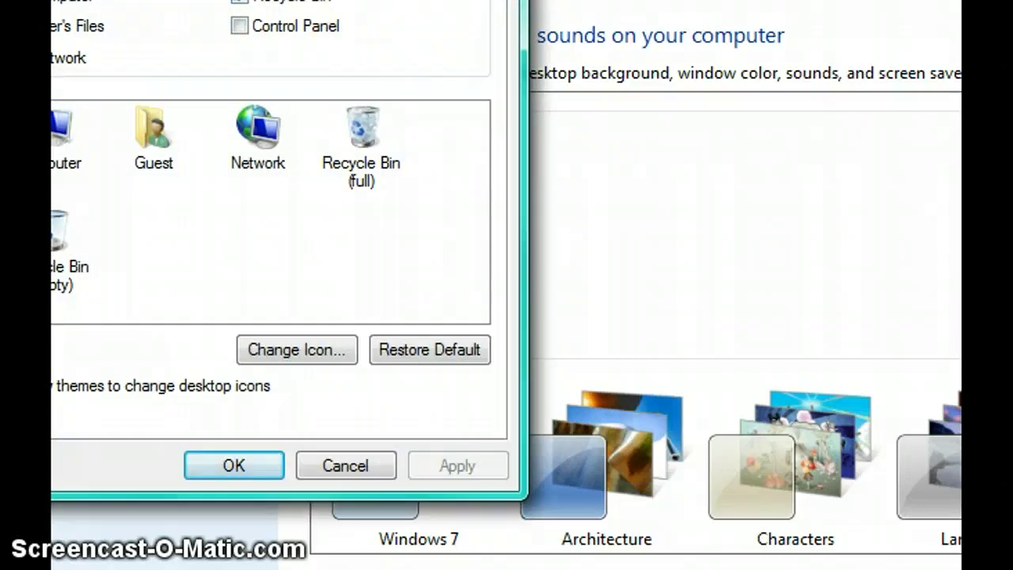
{"action": "left_click", "coordinate": [277, 24]}
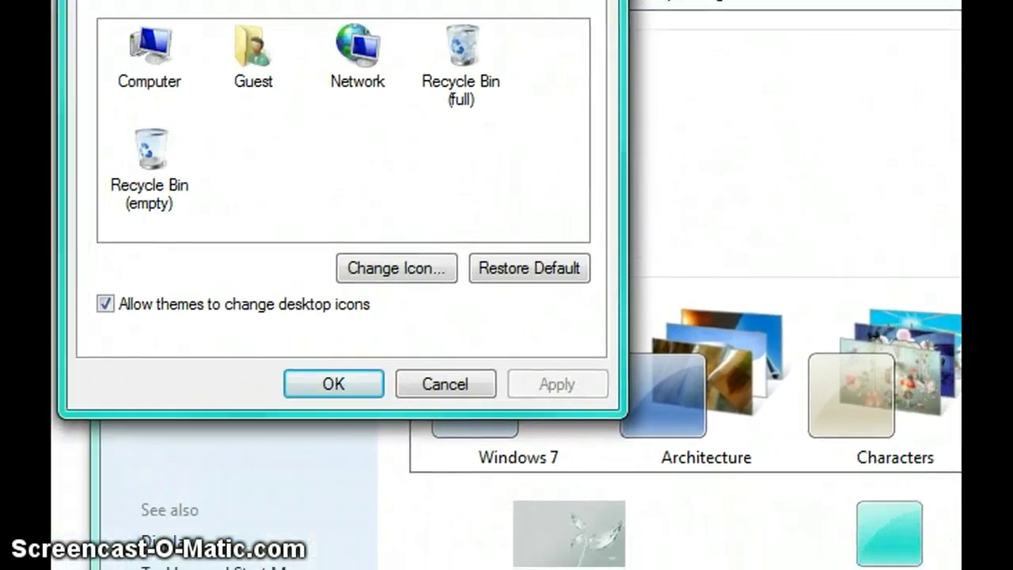
{"action": "left_click", "coordinate": [334, 384]}
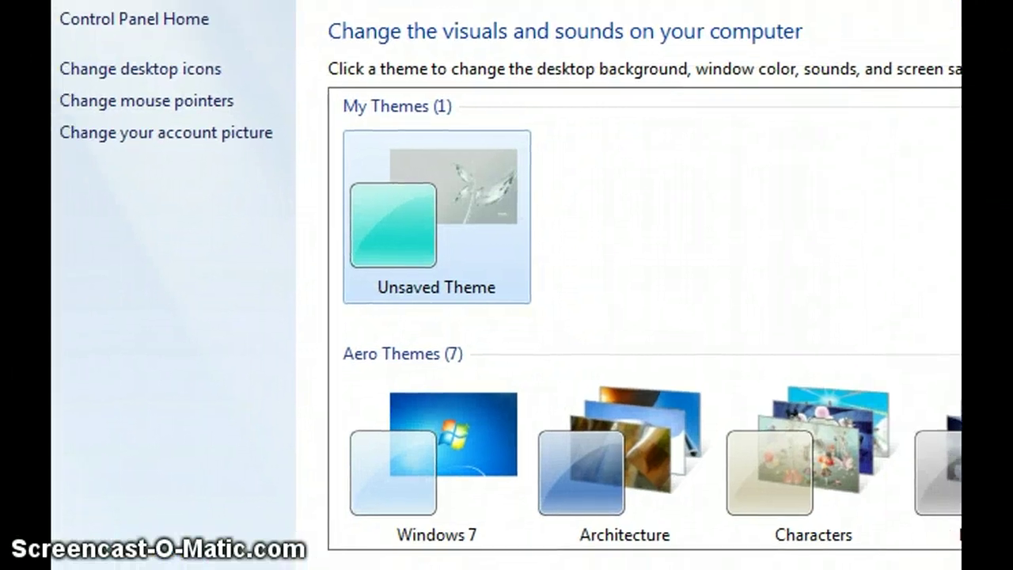
Step: Open the mouse pointer settings, placing the dialog fully in view with the sticky note in front of it
{"action": "left_click", "coordinate": [196, 107]}
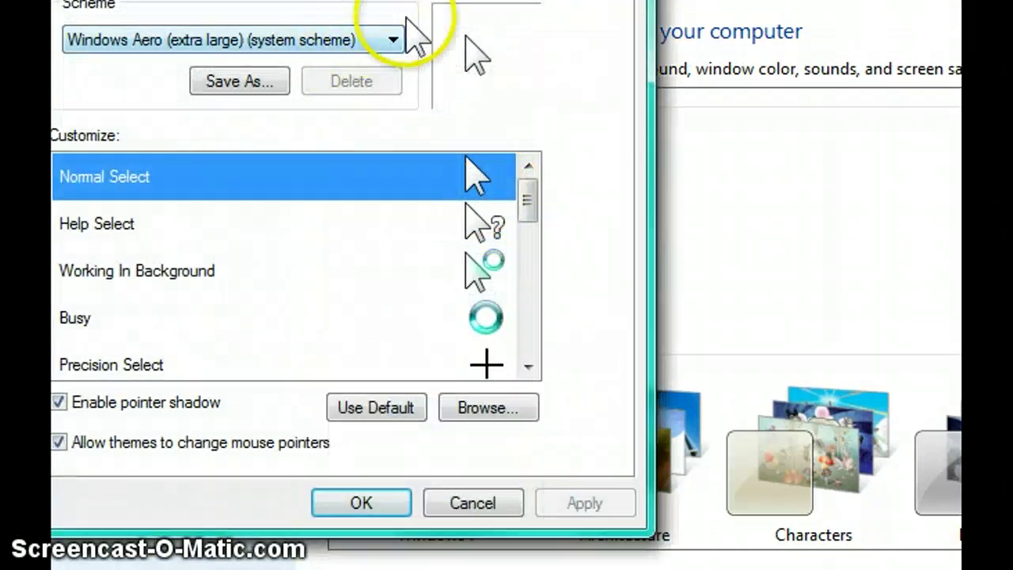
{"action": "left_click_drag", "start_coordinate": [416, 0], "coordinate": [483, 3]}
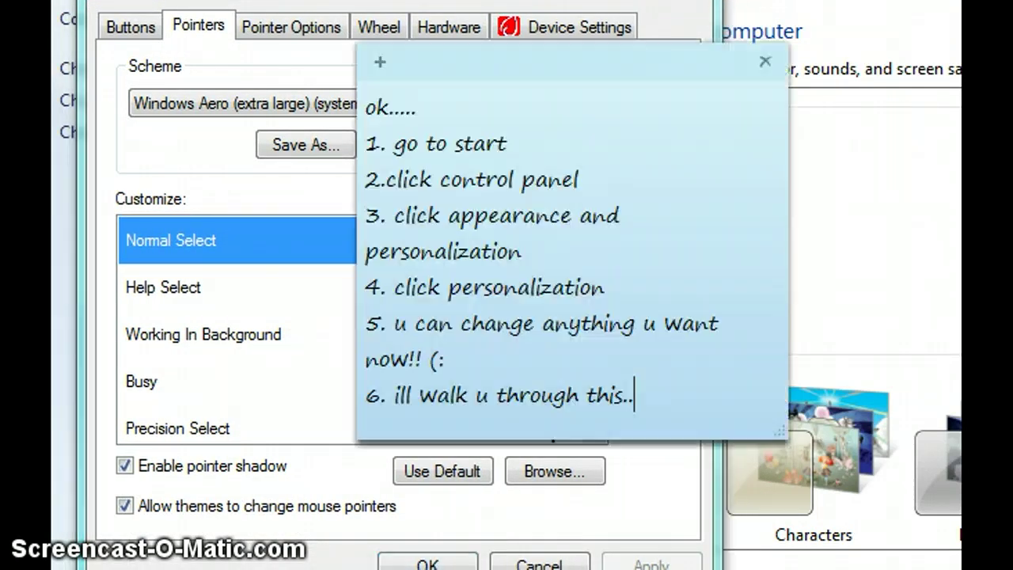
{"action": "left_click", "coordinate": [717, 316]}
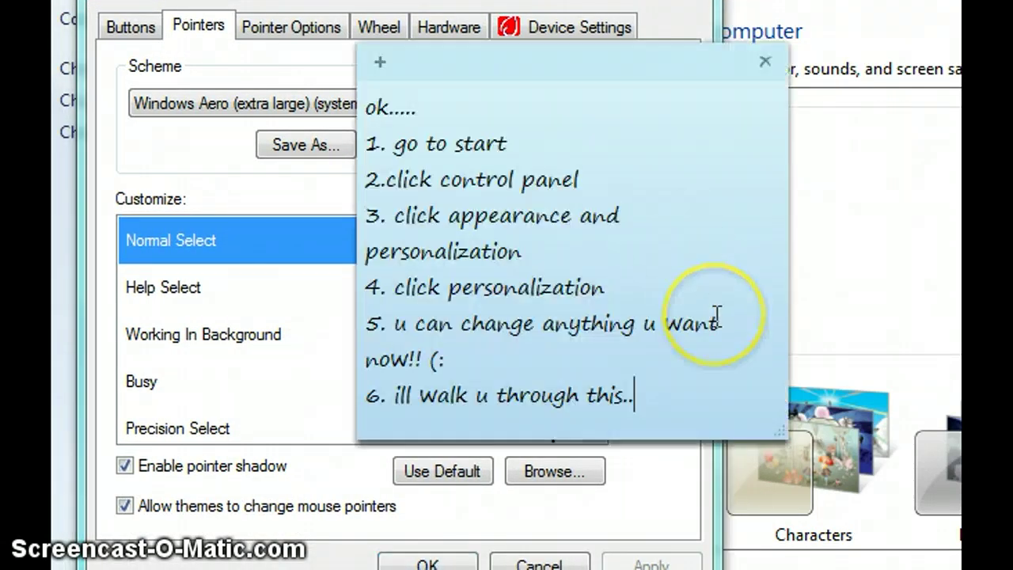
Step: Add the line "btw im windows 7 so yes not much to change...." below instruction 6 in the sticky note
{"action": "key", "text": "Return"}
{"action": "type", "text": "bt"}
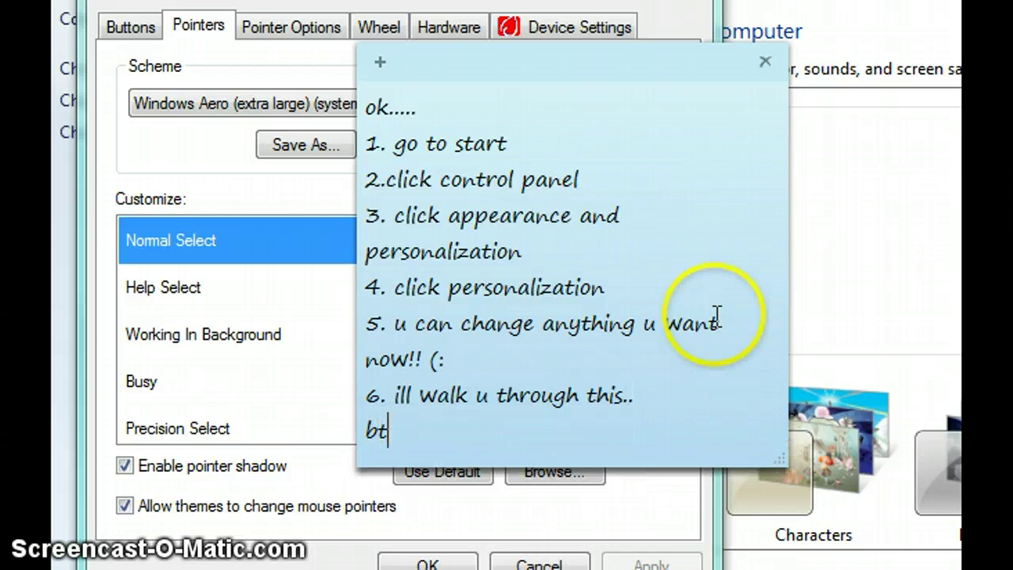
{"action": "type", "text": "w im w"}
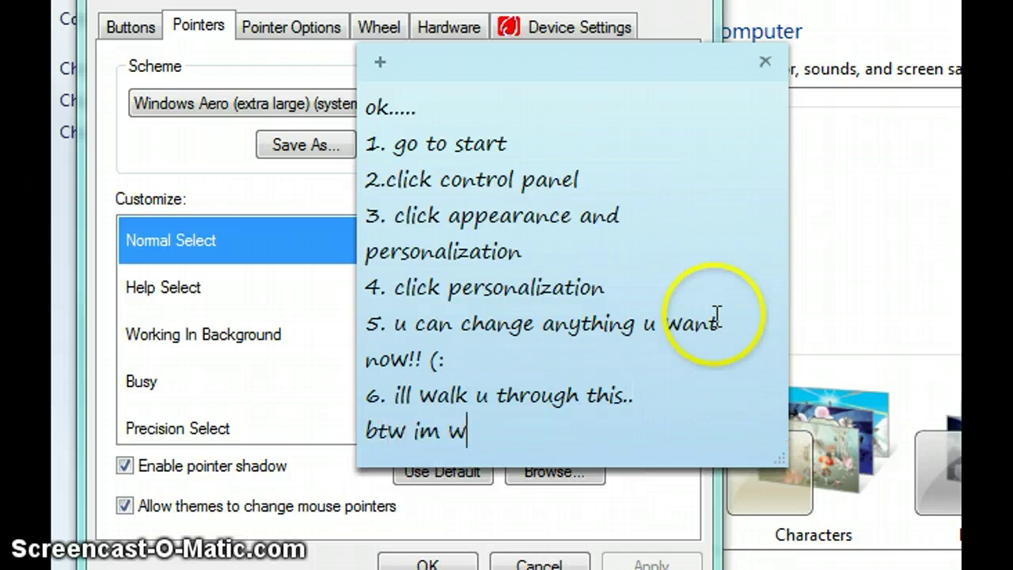
{"action": "type", "text": "indo"}
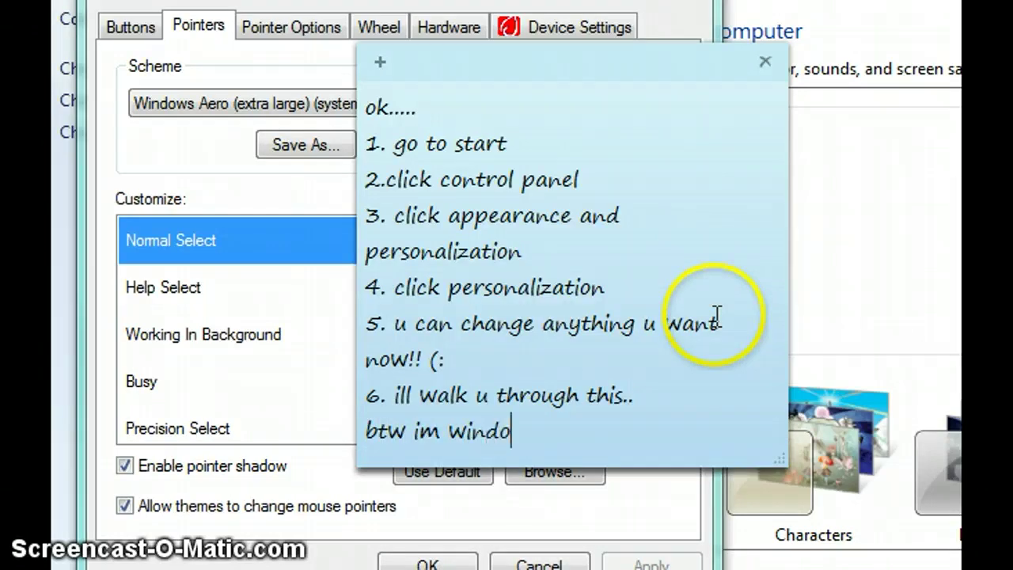
{"action": "type", "text": "ws 7 so ye"}
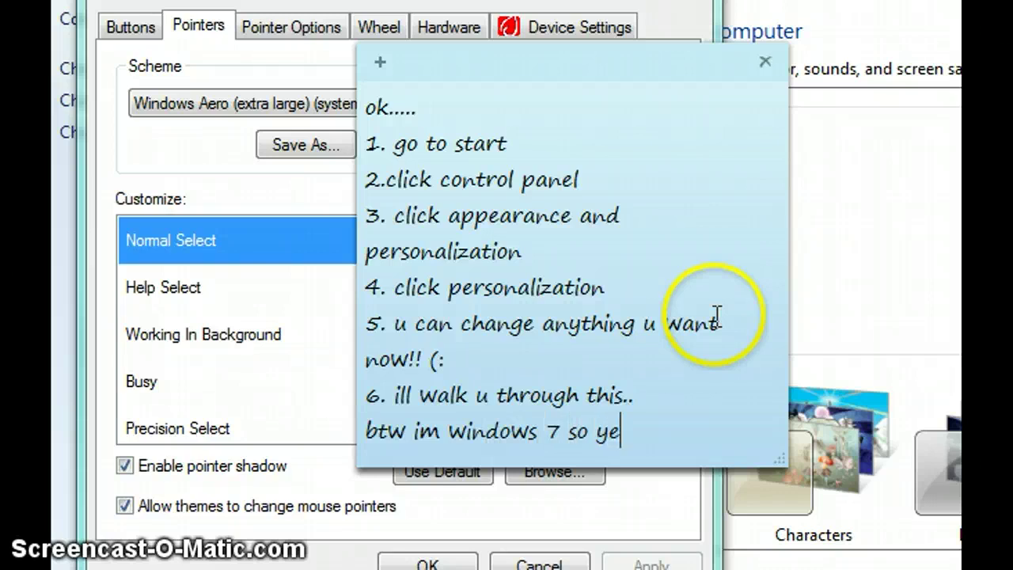
{"action": "type", "text": "s not m"}
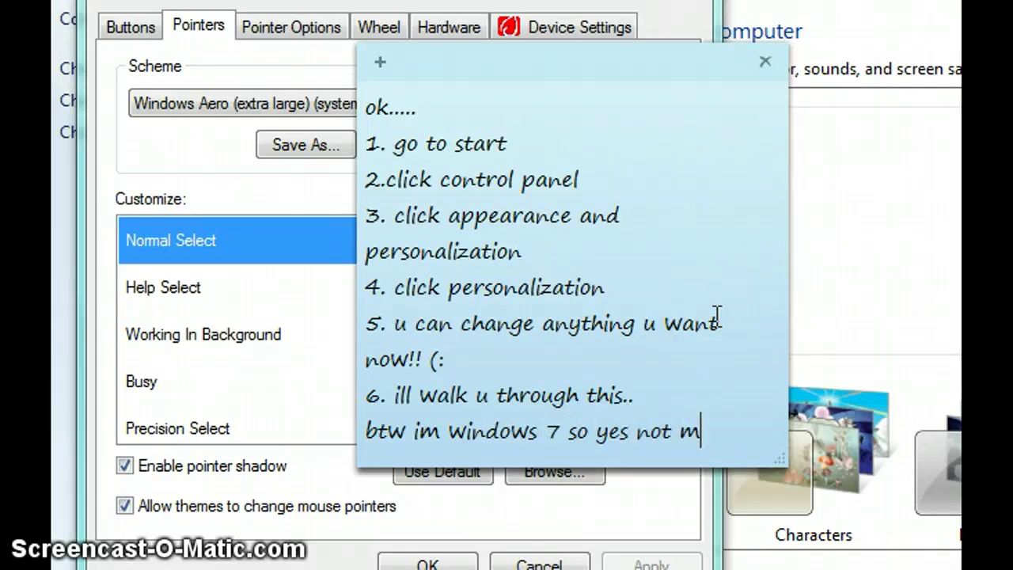
{"action": "type", "text": "uch to "}
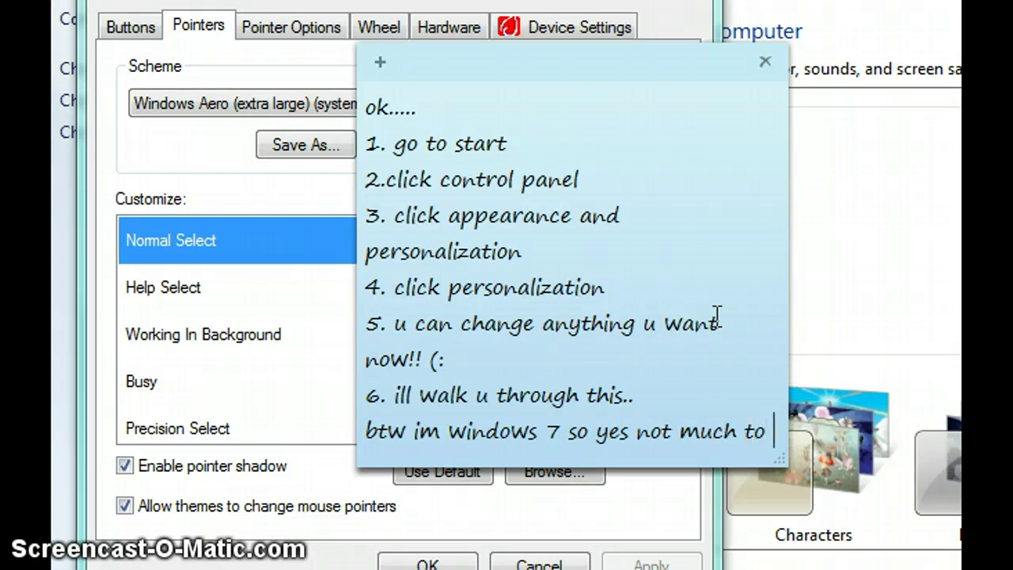
{"action": "type", "text": "change,,"}
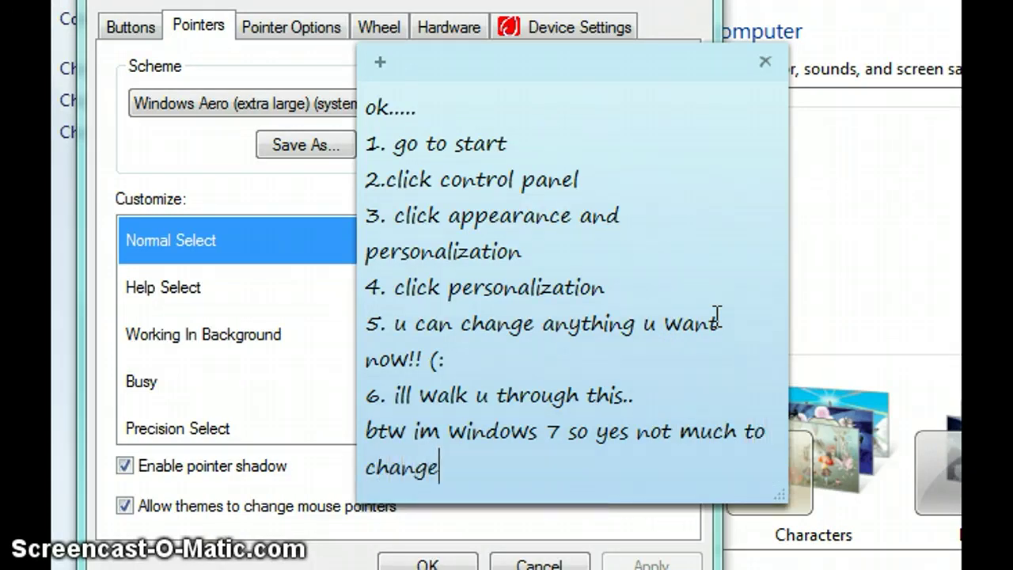
{"action": "key", "text": "BackSpace"}
{"action": "key", "text": "BackSpace"}
{"action": "type", "text": "...."}
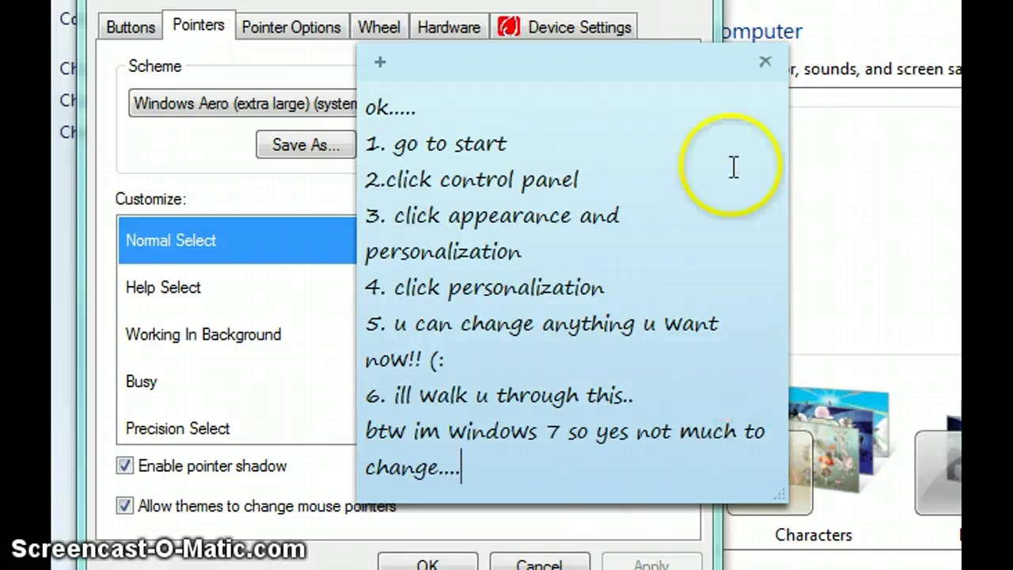
Step: Set the mouse pointer scheme to (None) and examine its pointers in the Customize list
{"action": "left_click", "coordinate": [344, 59]}
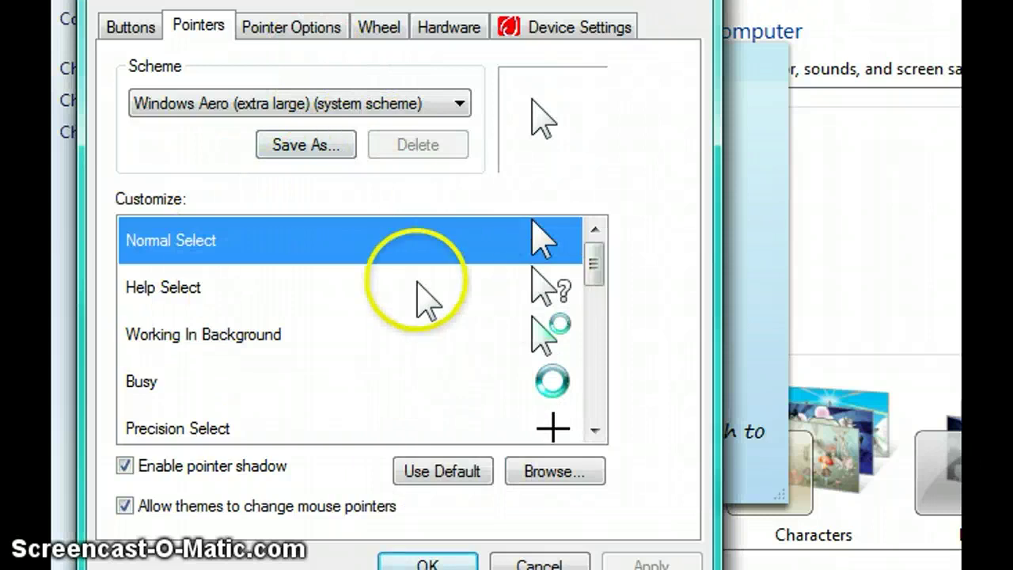
{"action": "left_click", "coordinate": [340, 103]}
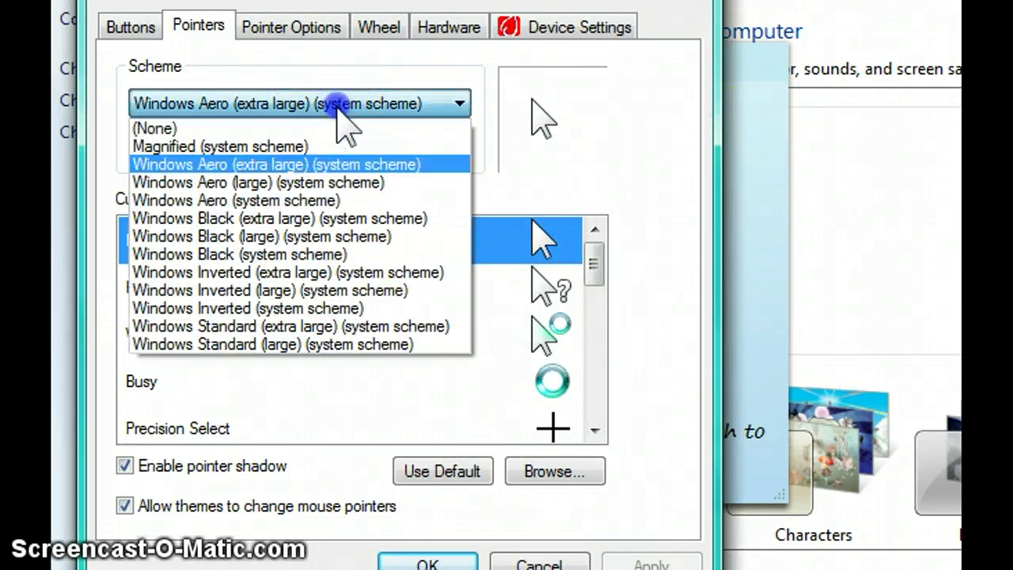
{"action": "left_click", "coordinate": [327, 129]}
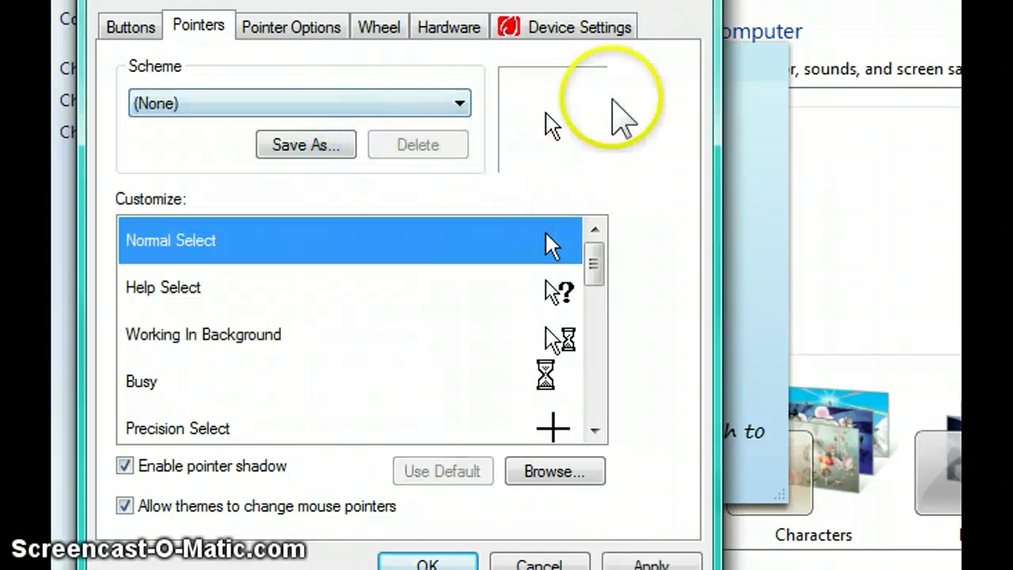
{"action": "left_click_drag", "start_coordinate": [602, 262], "coordinate": [611, 242]}
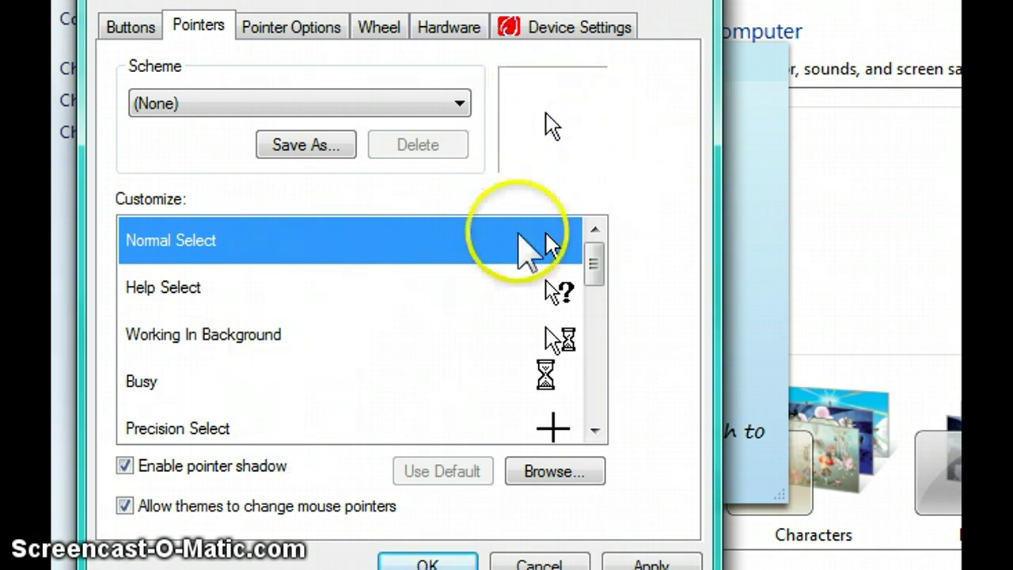
{"action": "left_click", "coordinate": [597, 262]}
{"action": "mouse_move", "coordinate": [597, 264]}
{"action": "left_mouse_down"}
{"action": "mouse_move", "coordinate": [597, 397]}
{"action": "mouse_move", "coordinate": [594, 256]}
{"action": "left_mouse_up"}
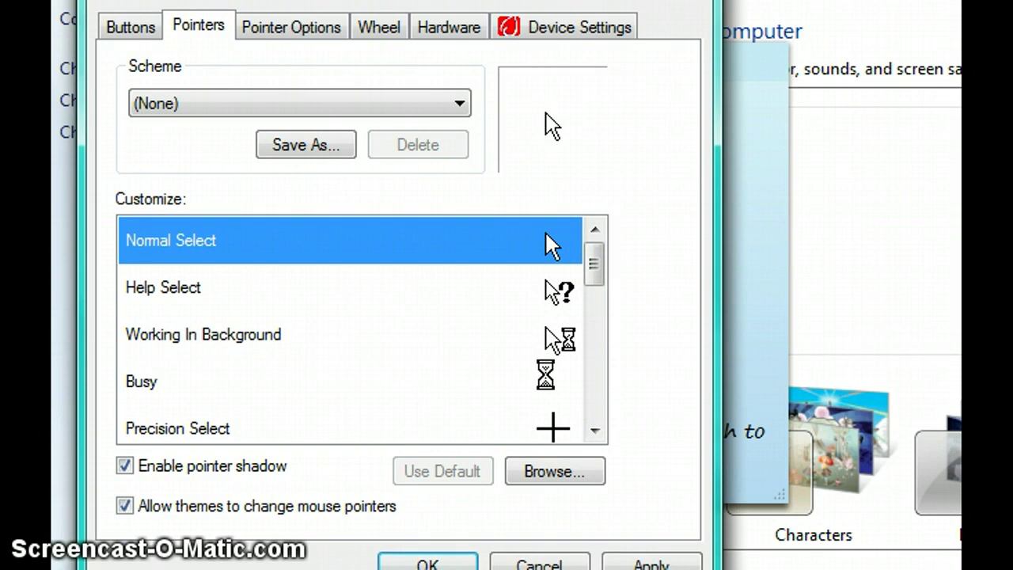
Step: Write instruction 7 in the sticky note as "DO NOT CLICK ON Save As..." and move the note clear of the Save As button
{"action": "key", "text": "alt+Tab"}
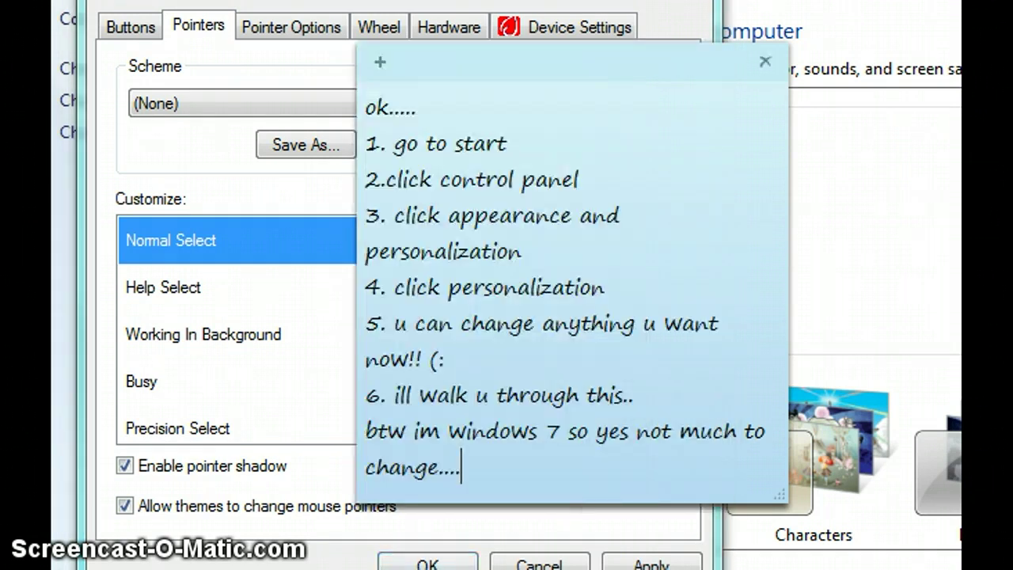
{"action": "key", "text": "Return"}
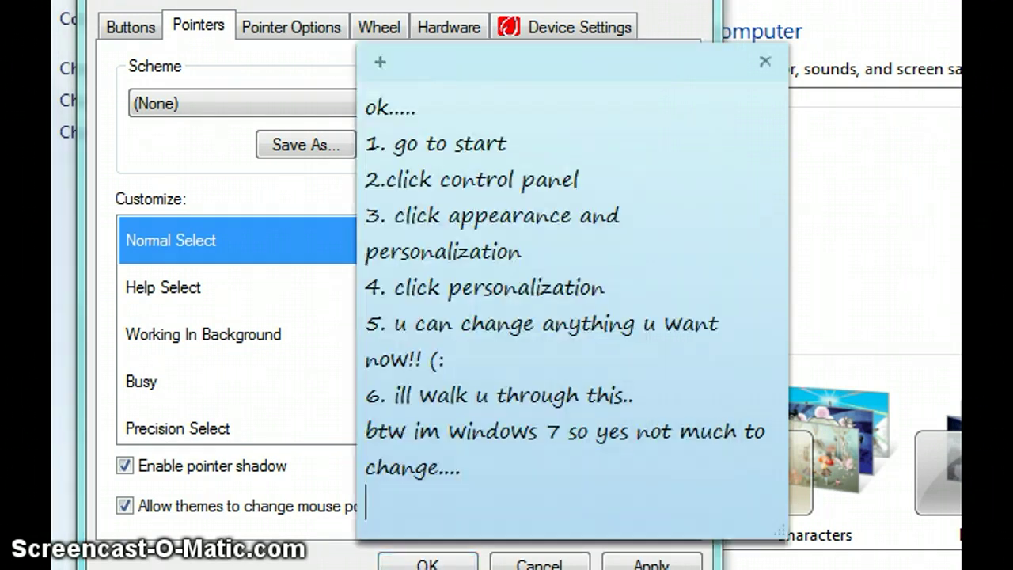
{"action": "type", "text": "7."}
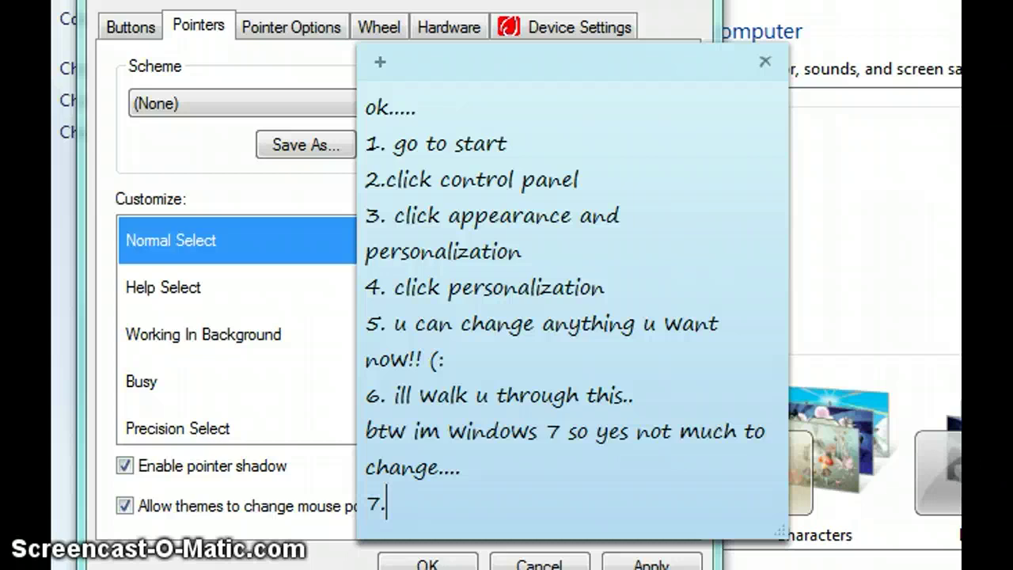
{"action": "type", "text": " DO NO"}
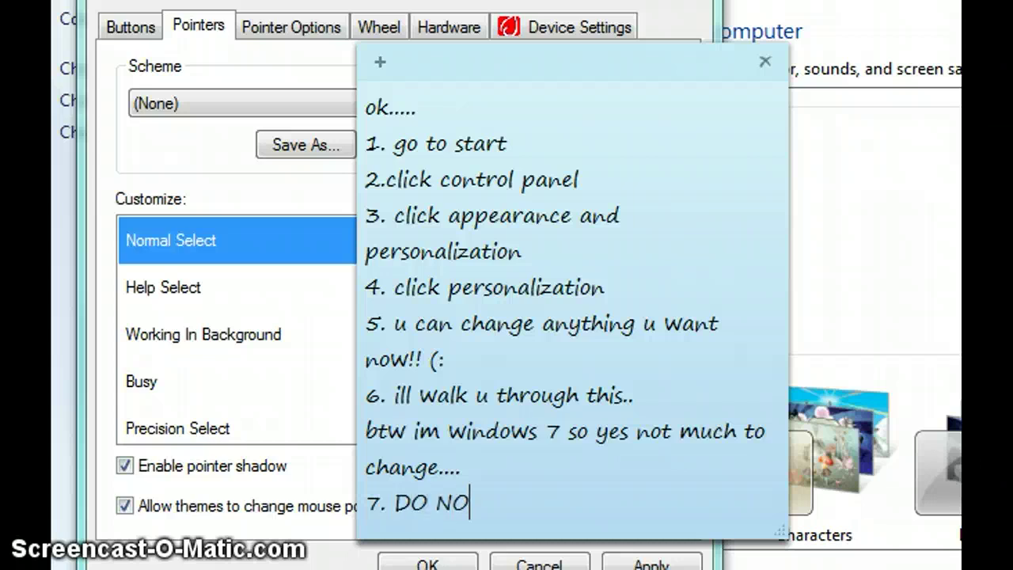
{"action": "type", "text": "T CLICK ON"}
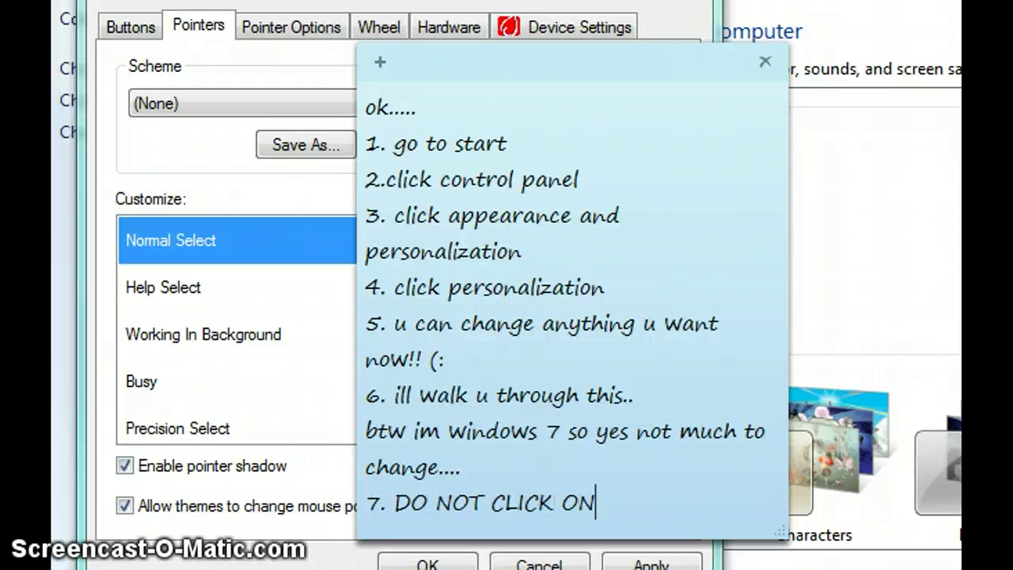
{"action": "type", "text": " SAV"}
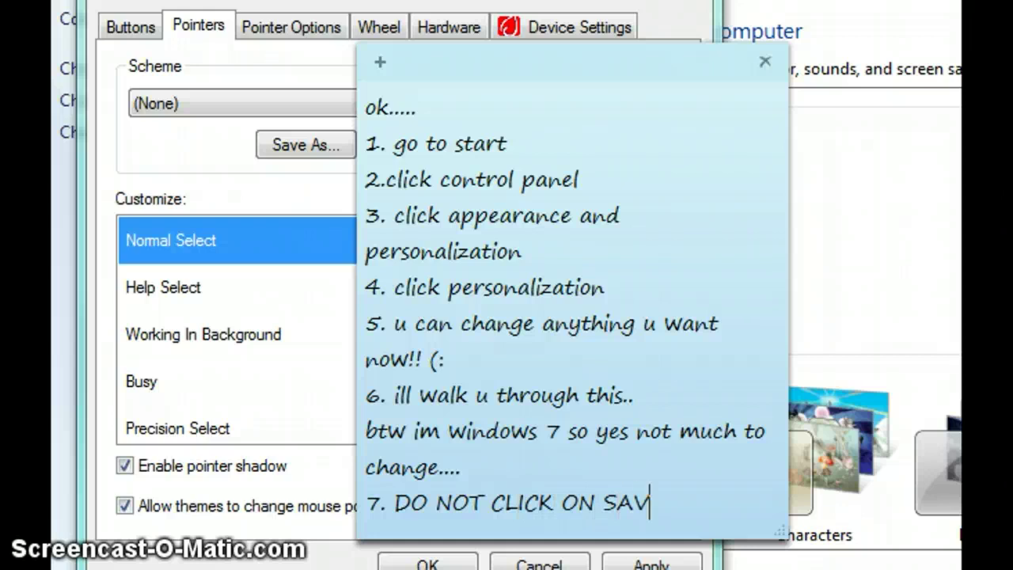
{"action": "key", "text": "BackSpace"}
{"action": "key", "text": "BackSpace"}
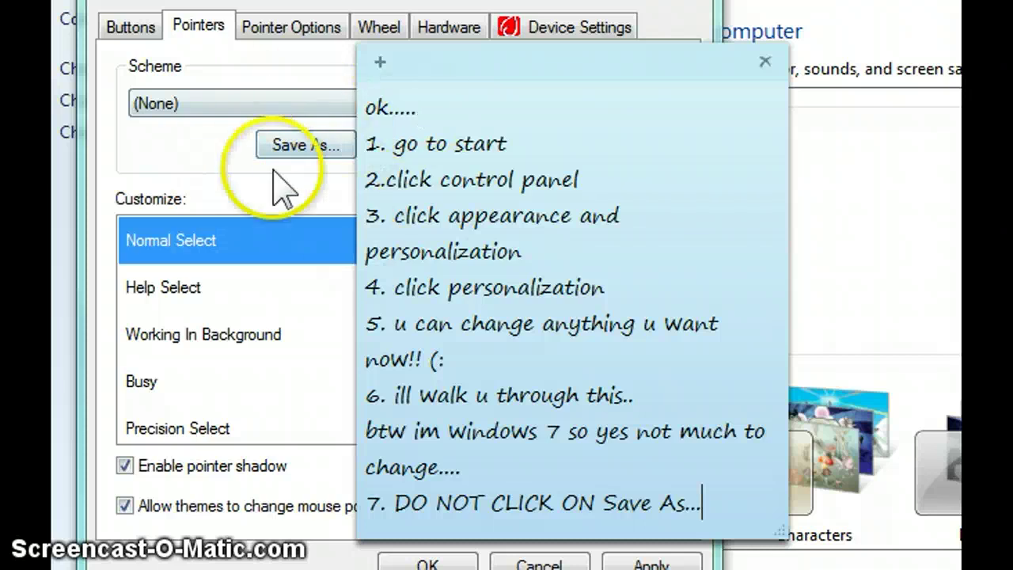
{"action": "left_click_drag", "start_coordinate": [459, 73], "coordinate": [510, 50]}
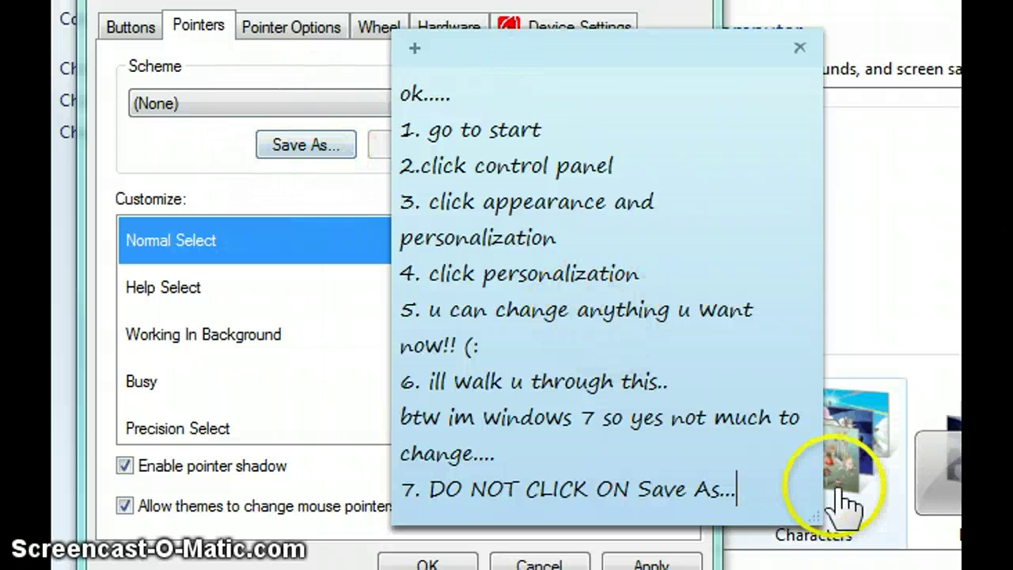
Step: Write instruction 8 in the sticky note as "DO NOT CLICK ON BROWSE" and move the note clear of the Browse button
{"action": "key", "text": "Return"}
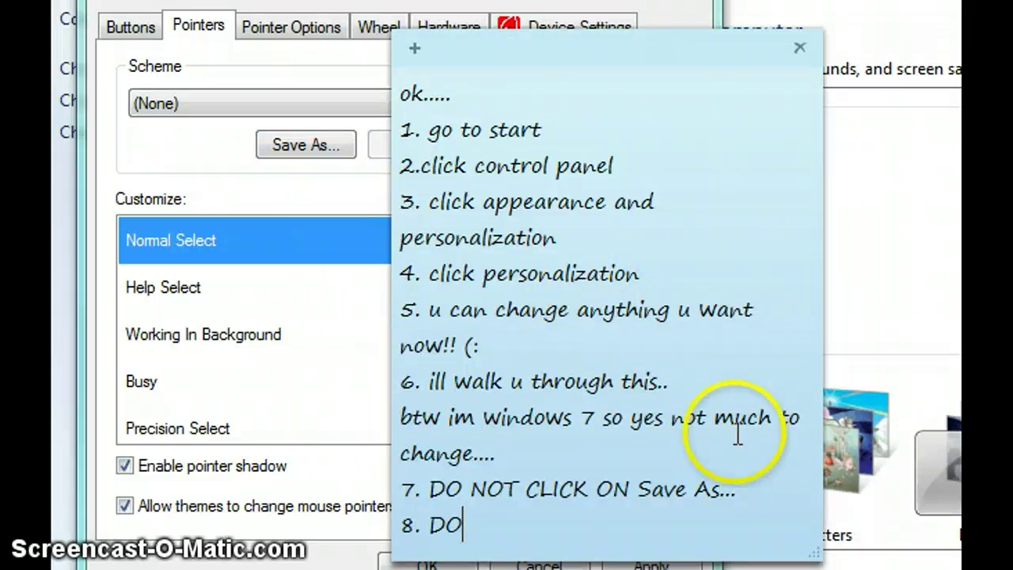
{"action": "type", "text": "8. DO NOT C"}
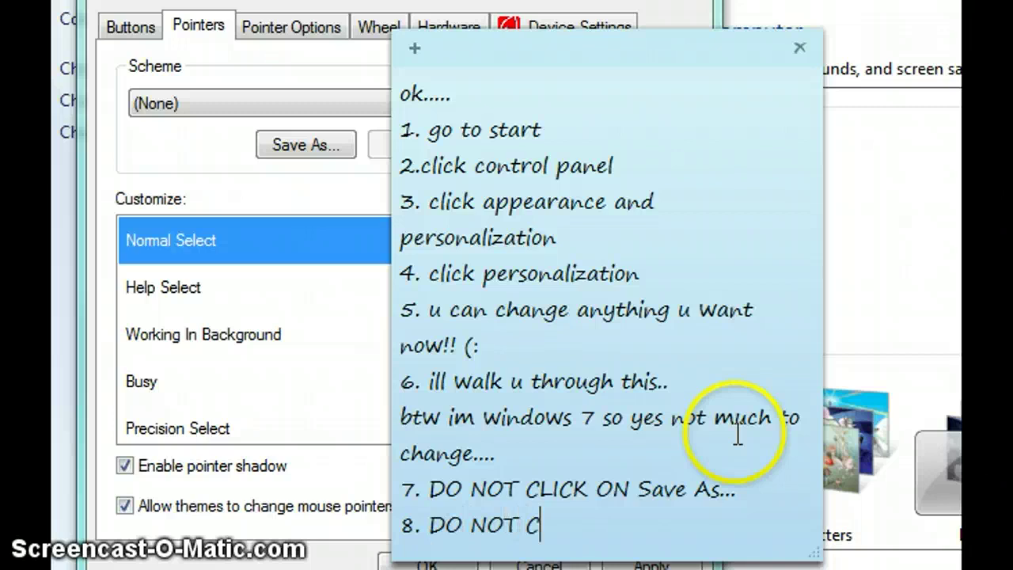
{"action": "type", "text": "K"}
{"action": "key", "text": "BackSpace"}
{"action": "type", "text": "LICK ON "}
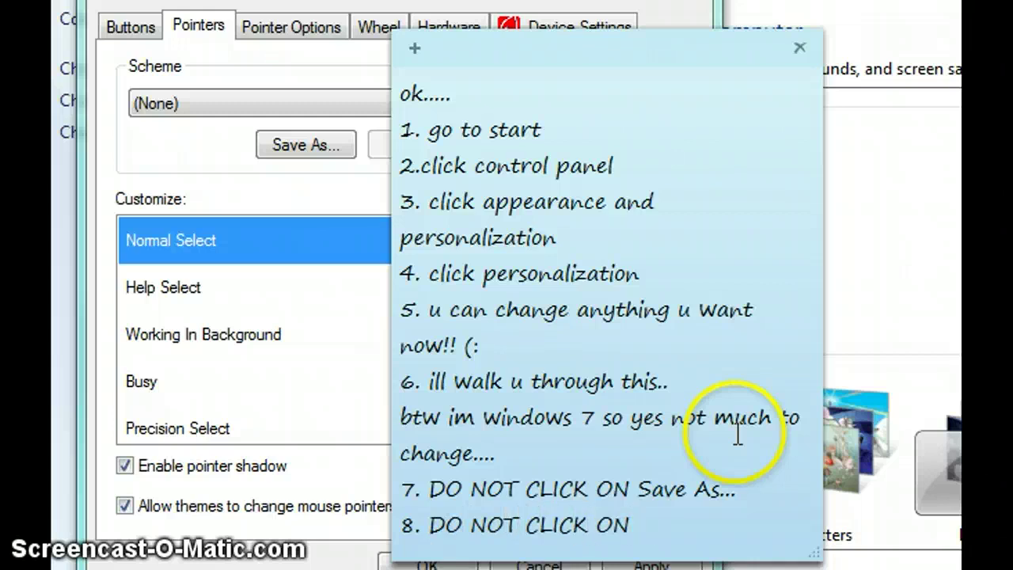
{"action": "type", "text": "BROW"}
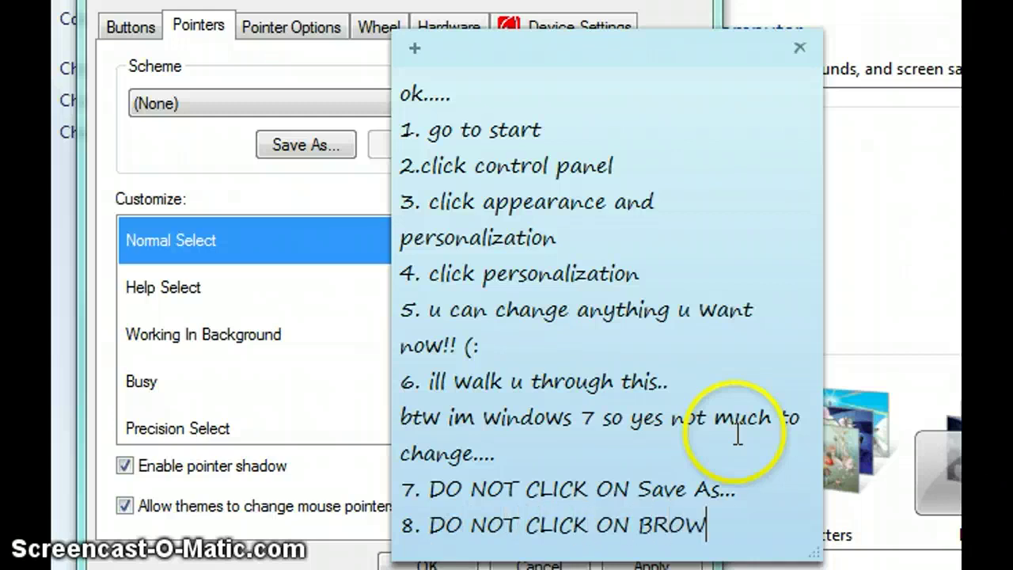
{"action": "type", "text": "SE"}
{"action": "left_click_drag", "start_coordinate": [613, 53], "coordinate": [875, 50]}
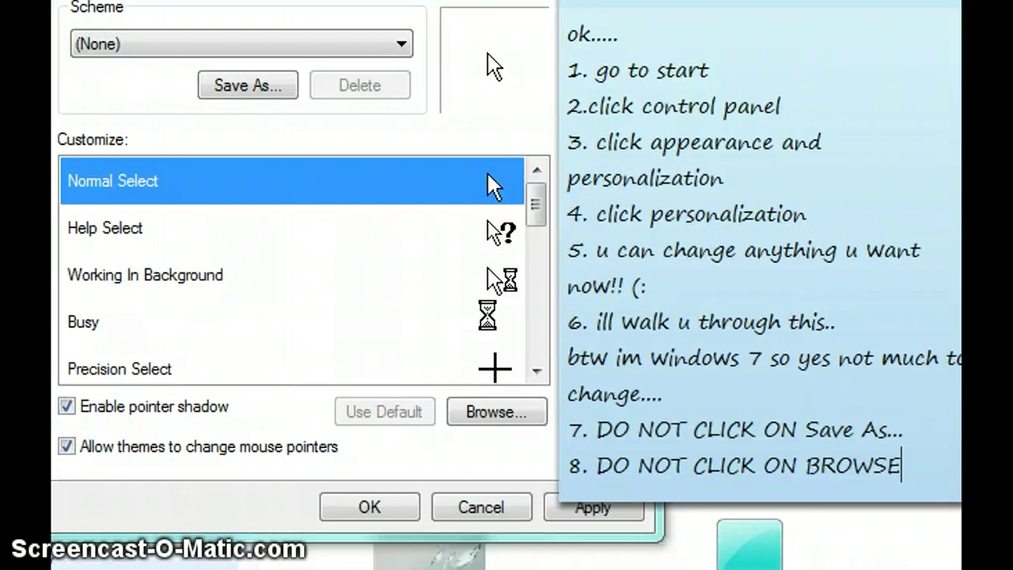
Step: Write instruction 9 in the sticky note as "DO NOT CLICK ON APPLY" and move the note clear of the Apply button
{"action": "key", "text": "Return"}
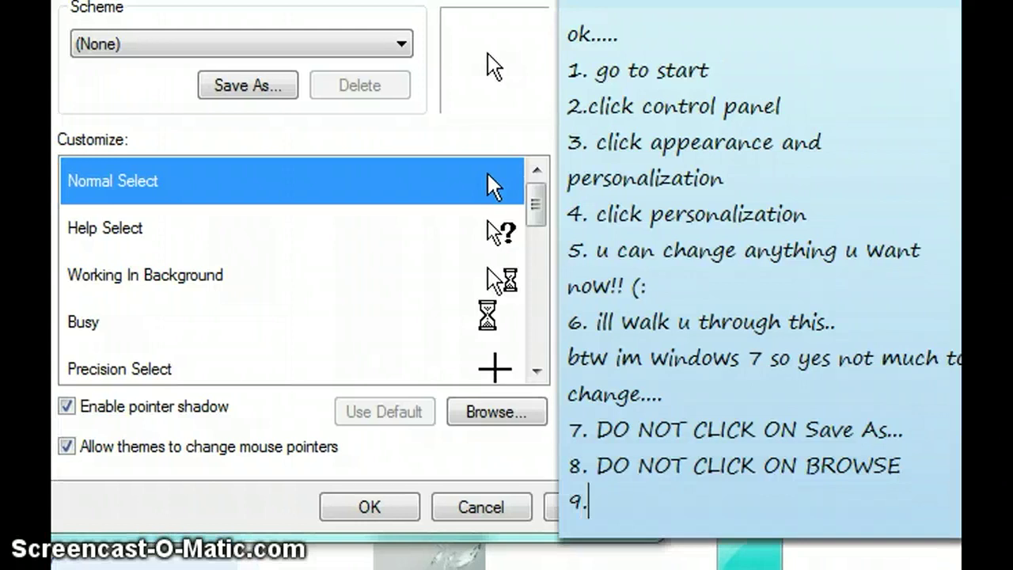
{"action": "type", "text": "9. DO NOT CLICK"}
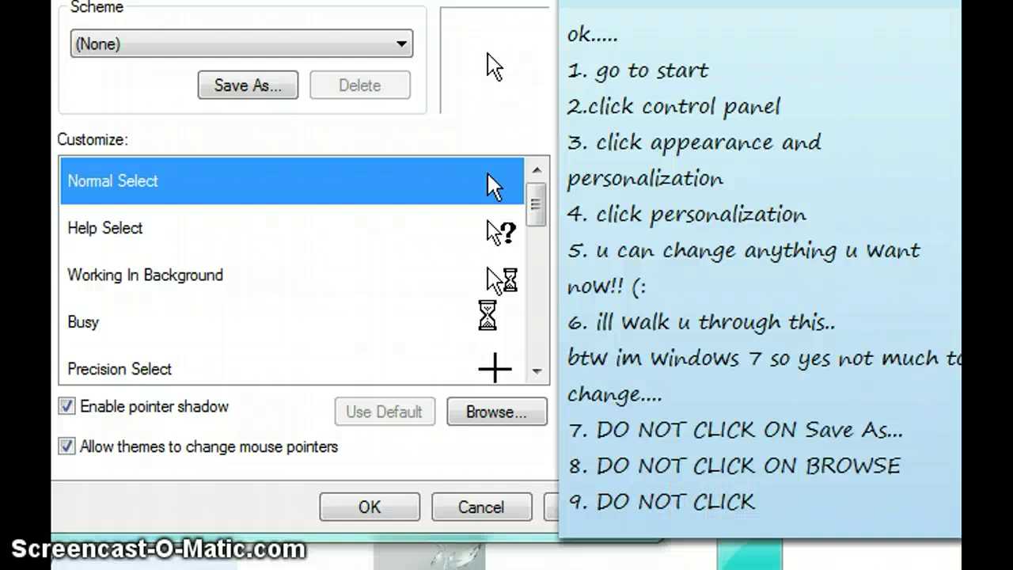
{"action": "type", "text": " ON"}
{"action": "left_click_drag", "start_coordinate": [859, 23], "coordinate": [954, 2]}
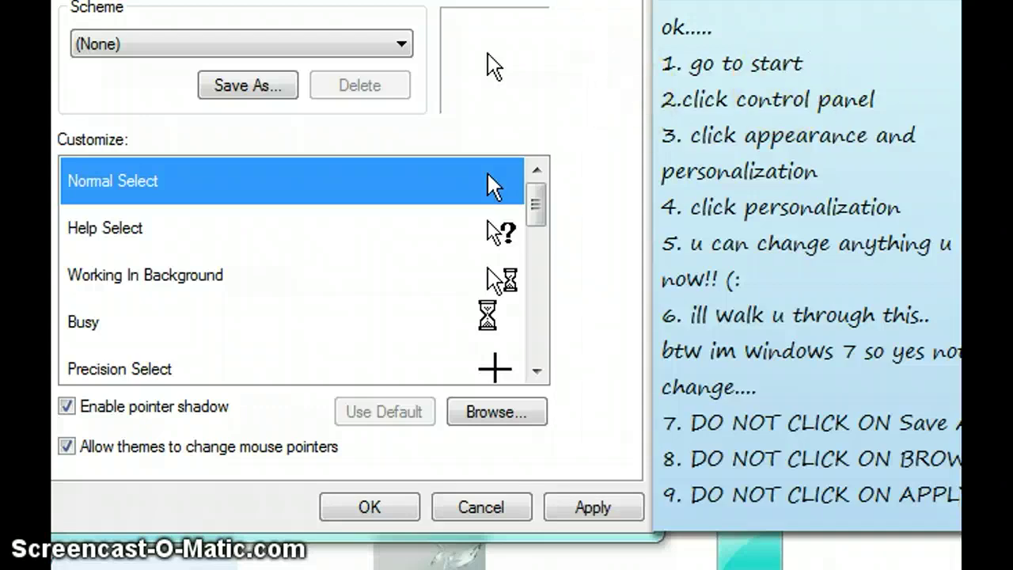
{"action": "left_click_drag", "start_coordinate": [792, 2], "coordinate": [483, 0]}
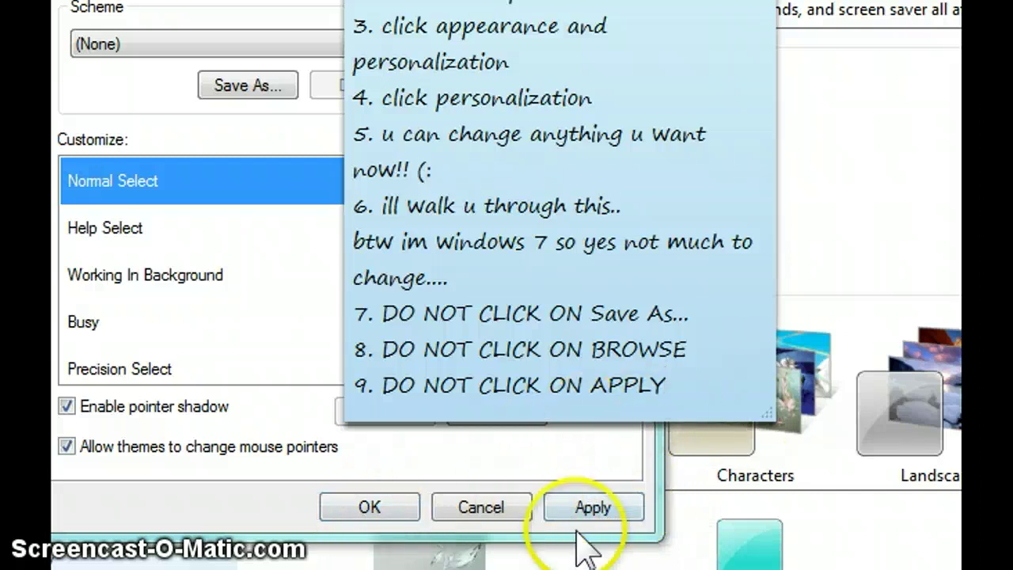
Step: Write instruction 10 in the sticky note as "ONLY CLICK ON OK!!!!!" and confirm the mouse pointer settings with OK
{"action": "key", "text": "Return"}
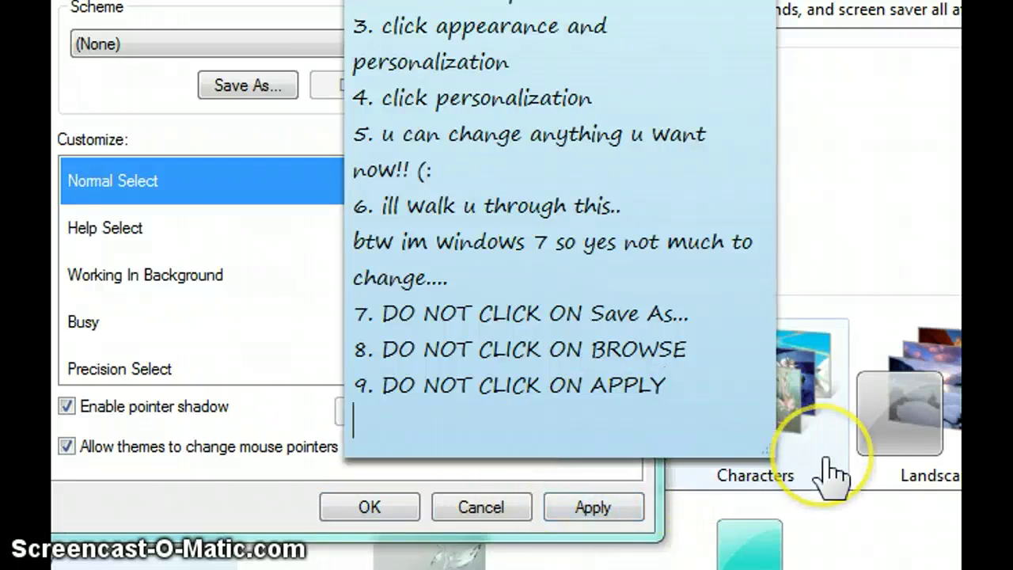
{"action": "type", "text": "10"}
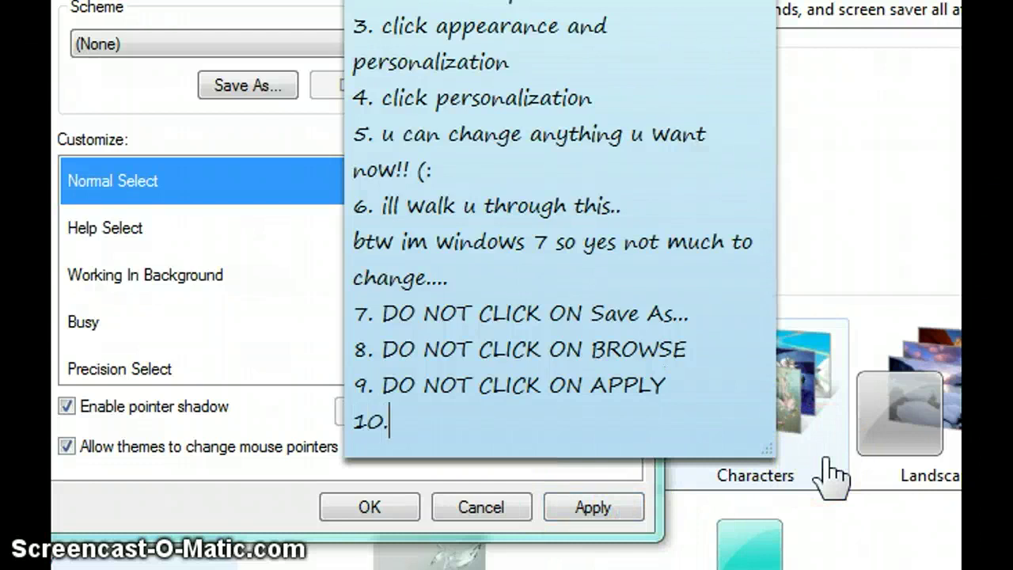
{"action": "type", "text": ". ONLY CLICK ON"}
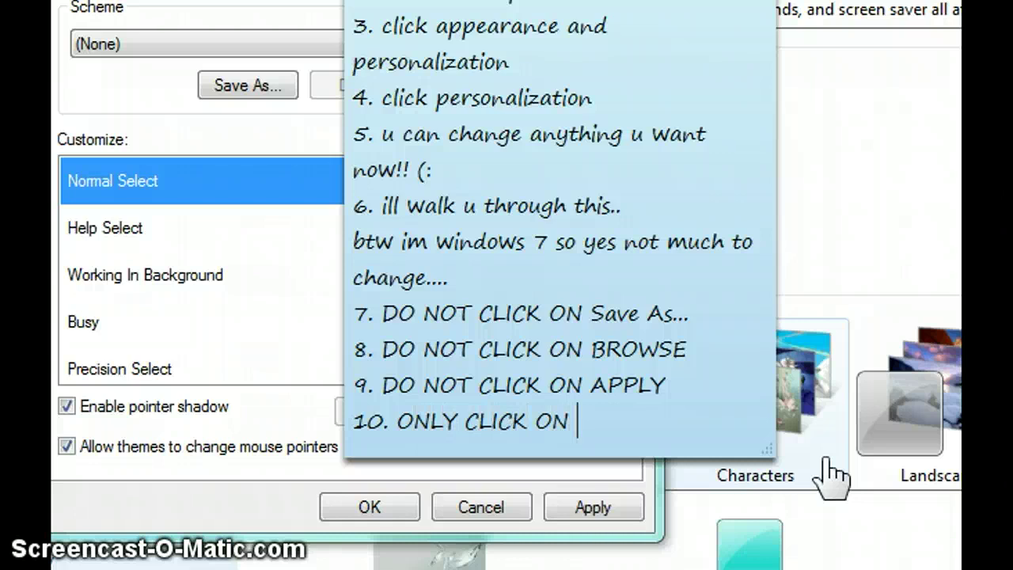
{"action": "type", "text": " OK!!!!!"}
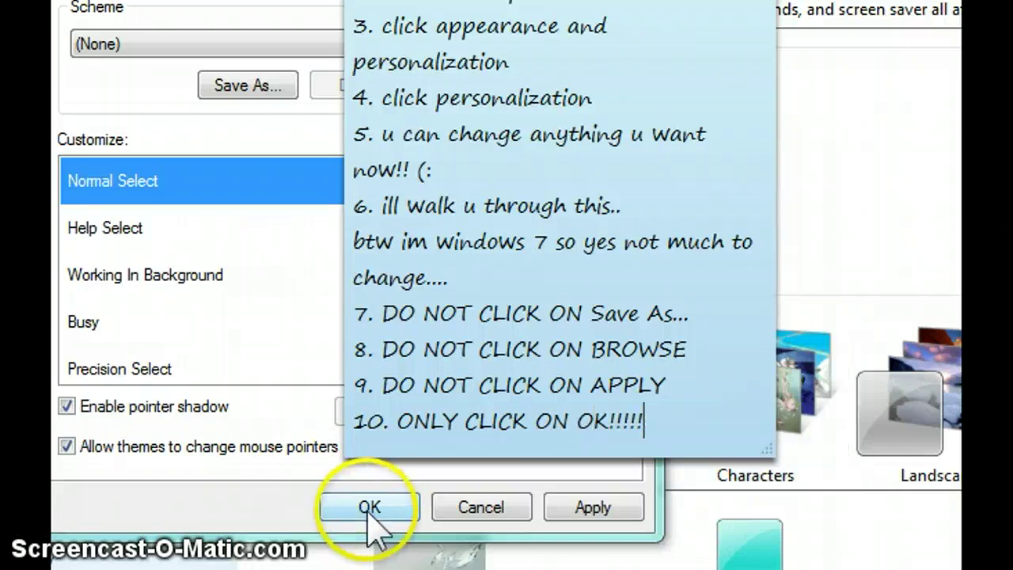
{"action": "left_click", "coordinate": [369, 507]}
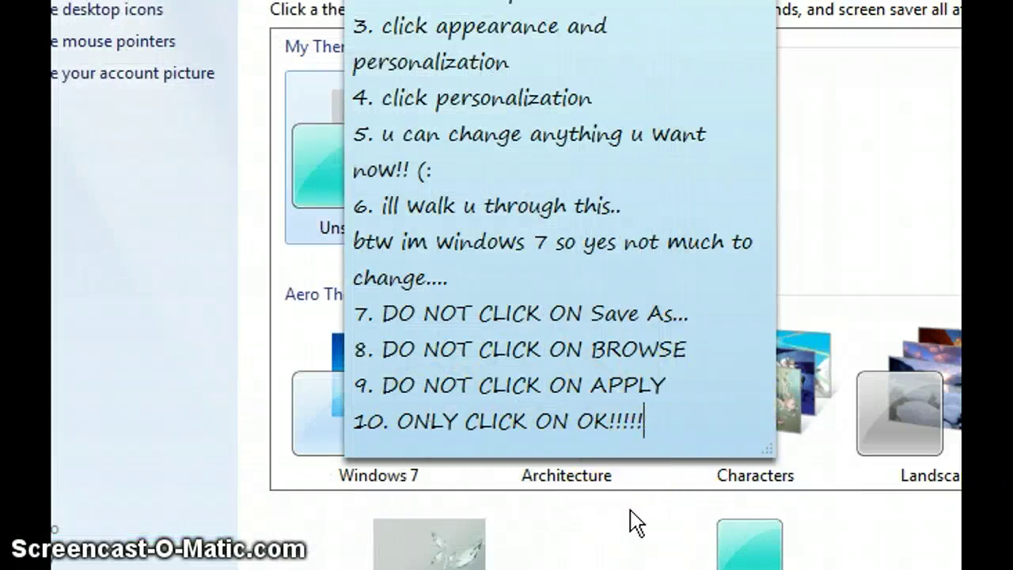
Step: Try the line "SEE IT CHANGED :D" below instruction 10 in the sticky note and delete its text
{"action": "key", "text": "Return"}
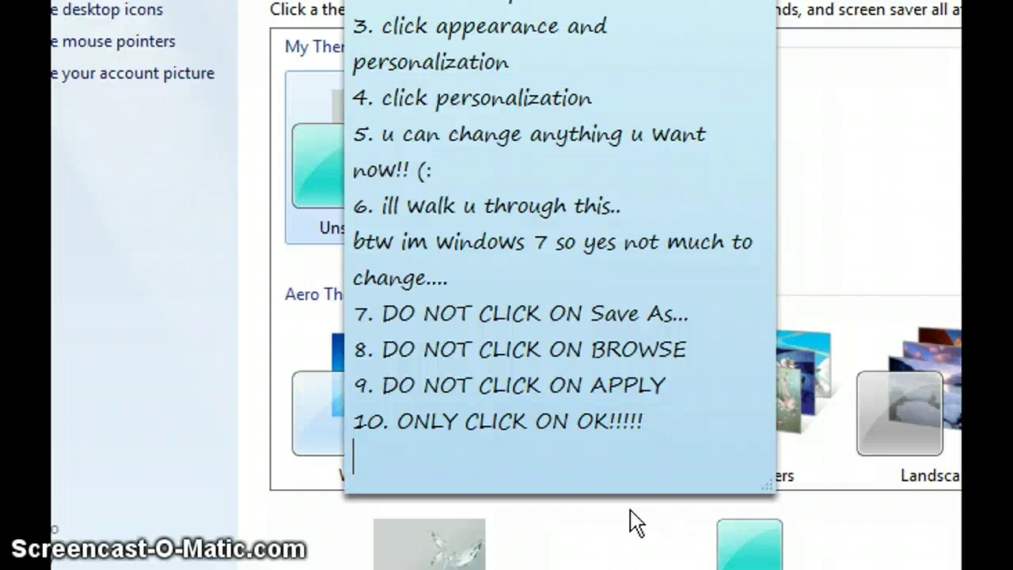
{"action": "type", "text": "SEE I"}
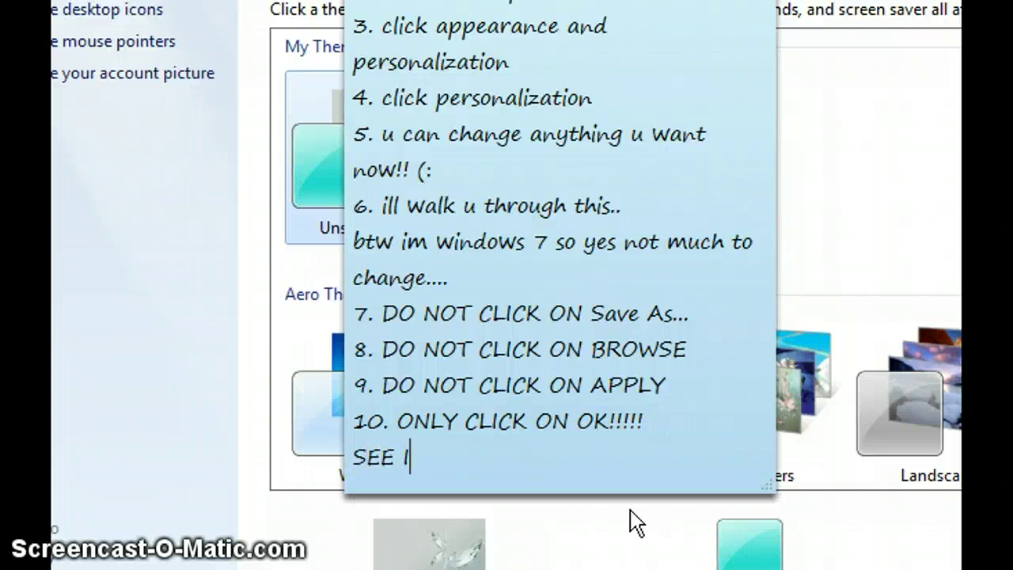
{"action": "type", "text": "T CHAN"}
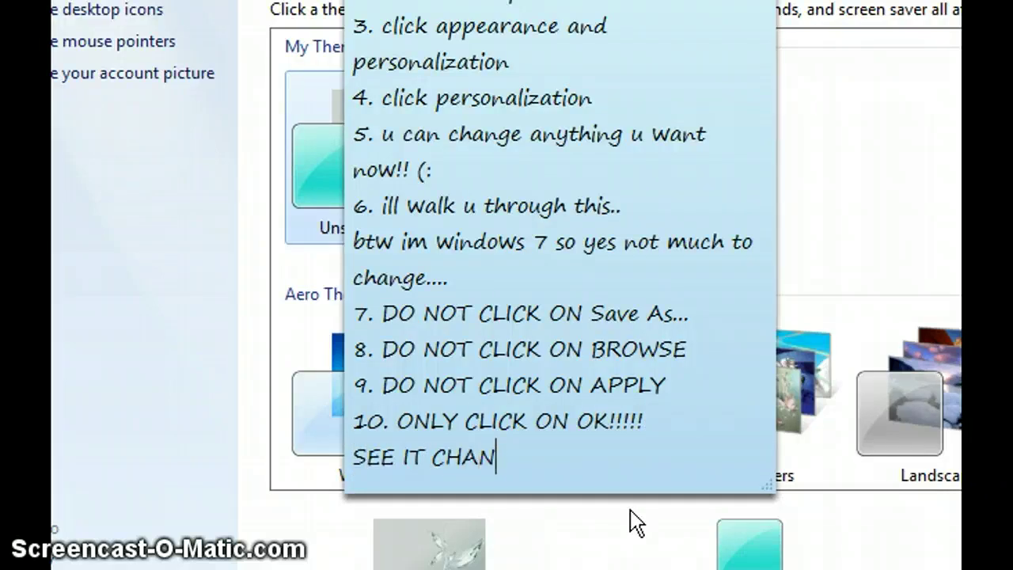
{"action": "type", "text": "GED :D"}
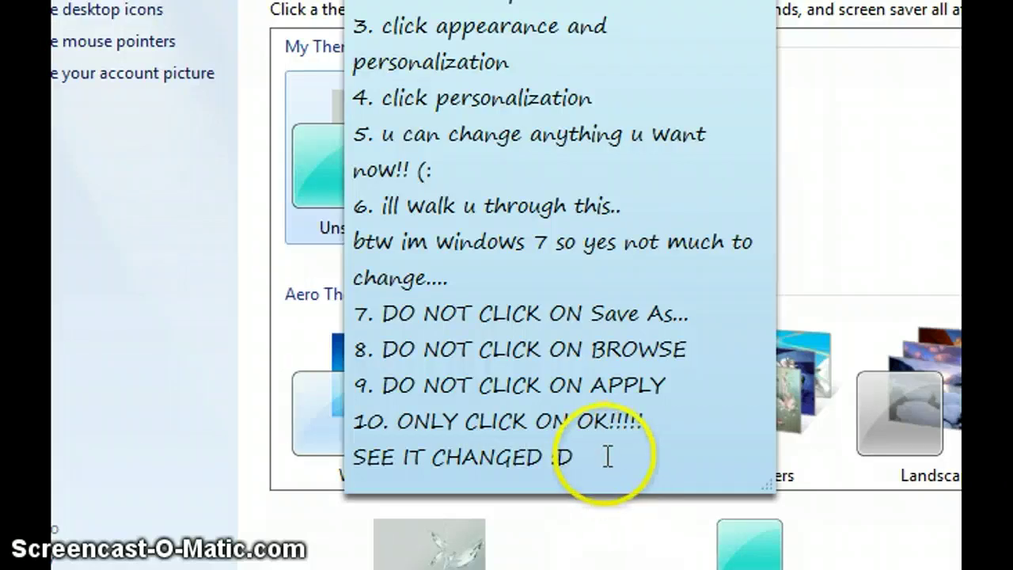
{"action": "left_click_drag", "start_coordinate": [606, 457], "coordinate": [215, 479]}
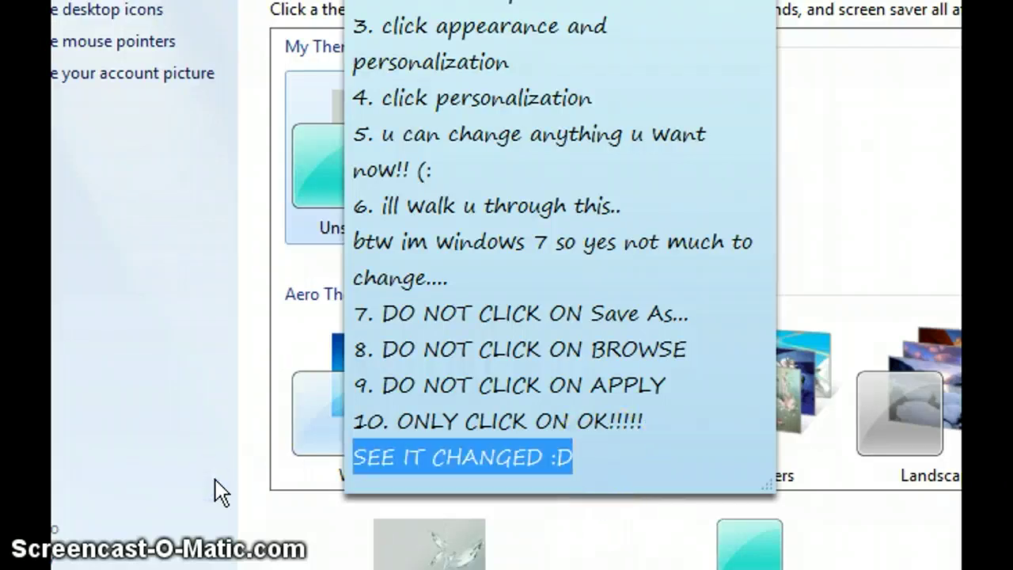
{"action": "key", "text": "BackSpace"}
Step: Reopen the mouse pointer settings, set the scheme to Windows Aero (extra large) (system scheme) and confirm
{"action": "left_click", "coordinate": [528, 488]}
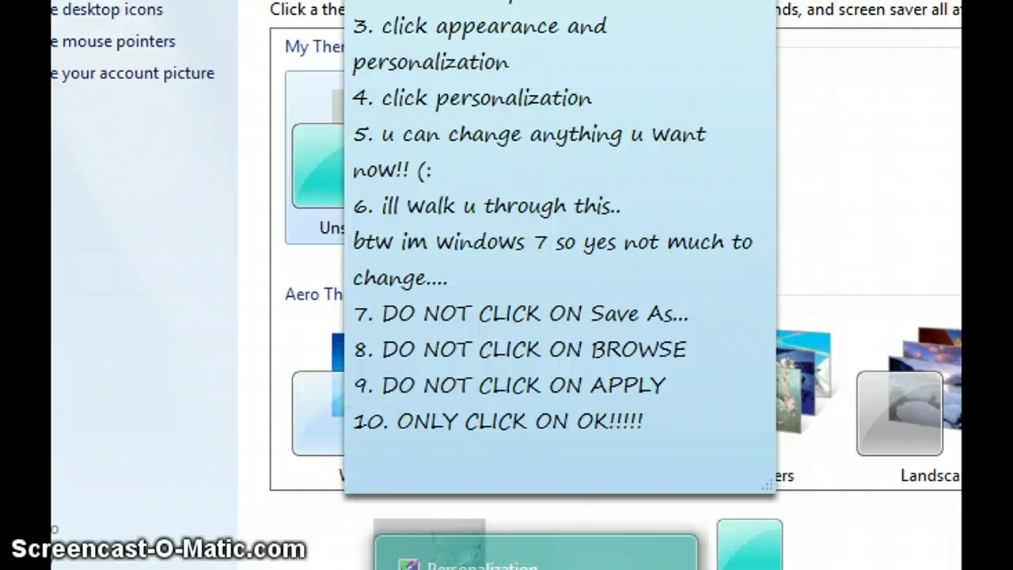
{"action": "left_click", "coordinate": [139, 55]}
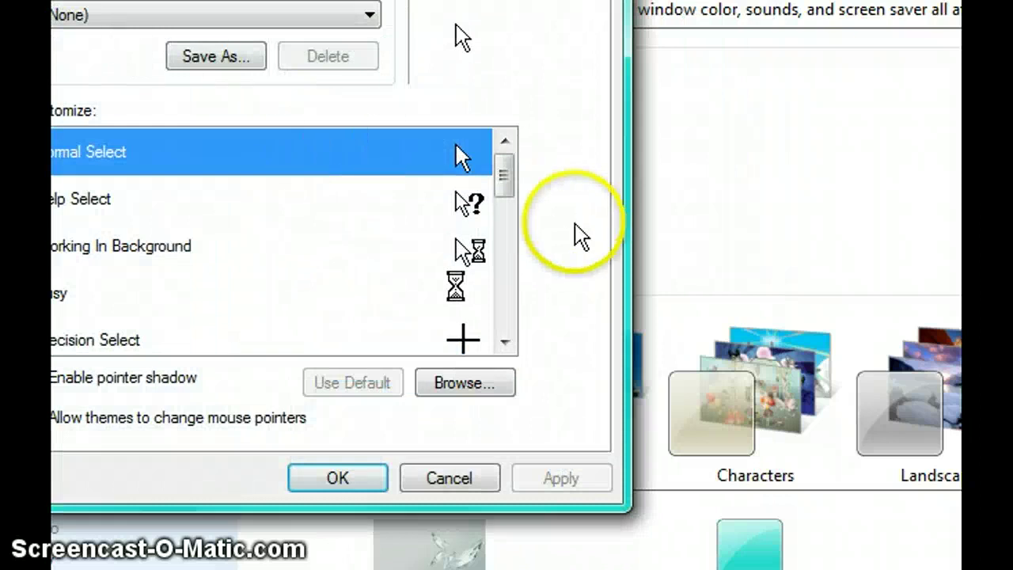
{"action": "left_click", "coordinate": [369, 34]}
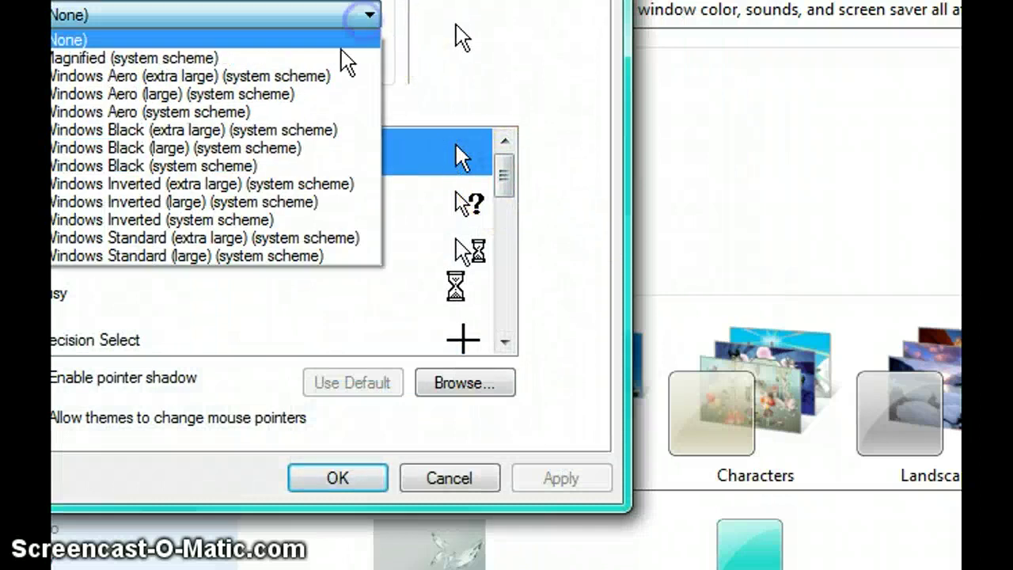
{"action": "left_click", "coordinate": [321, 75]}
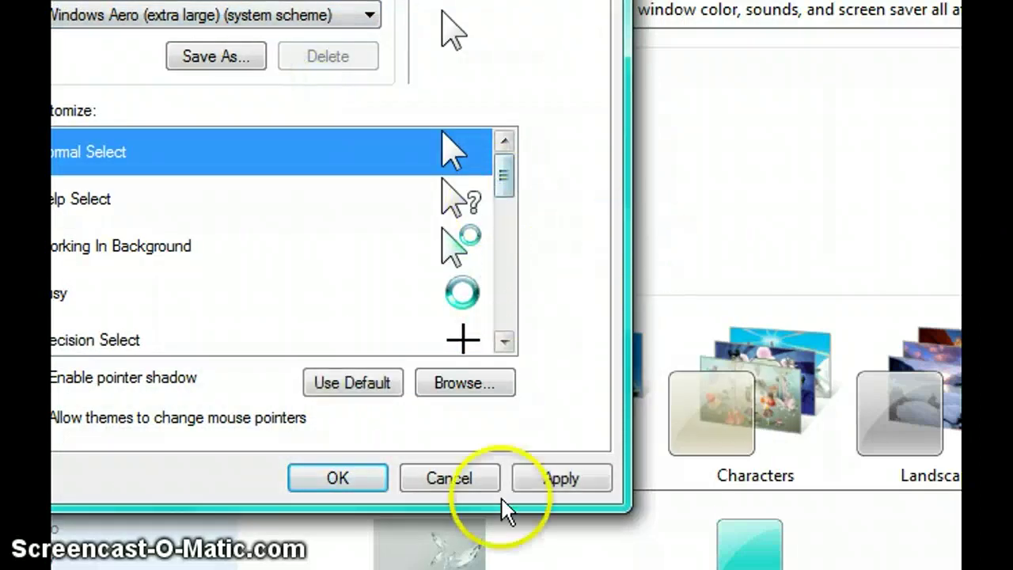
{"action": "left_click", "coordinate": [374, 478]}
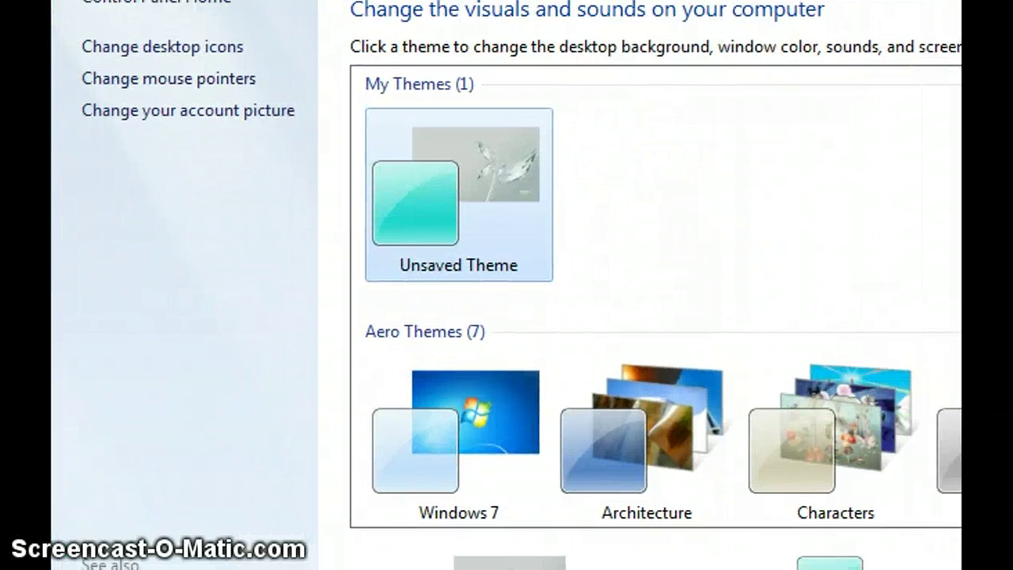
Step: Open the account picture choices, look in the Pictures library for more images and select the grey smiling figure
{"action": "left_click", "coordinate": [281, 95]}
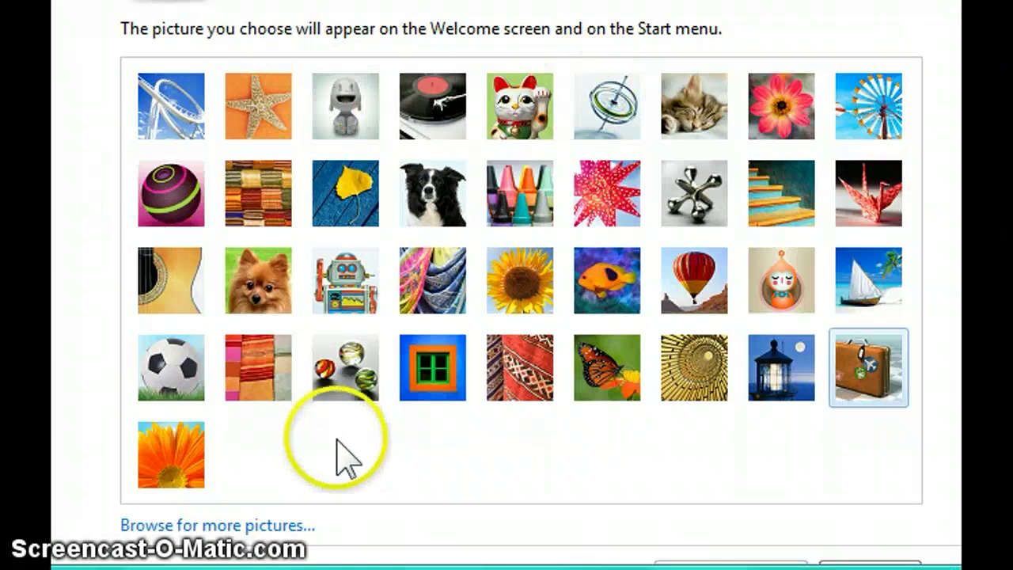
{"action": "left_click", "coordinate": [341, 103]}
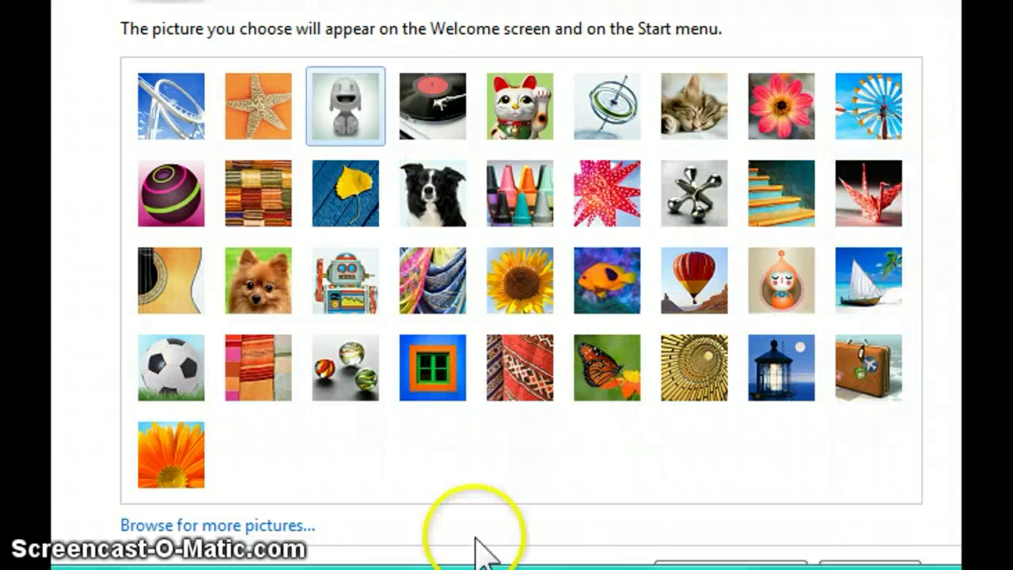
{"action": "left_click", "coordinate": [208, 527]}
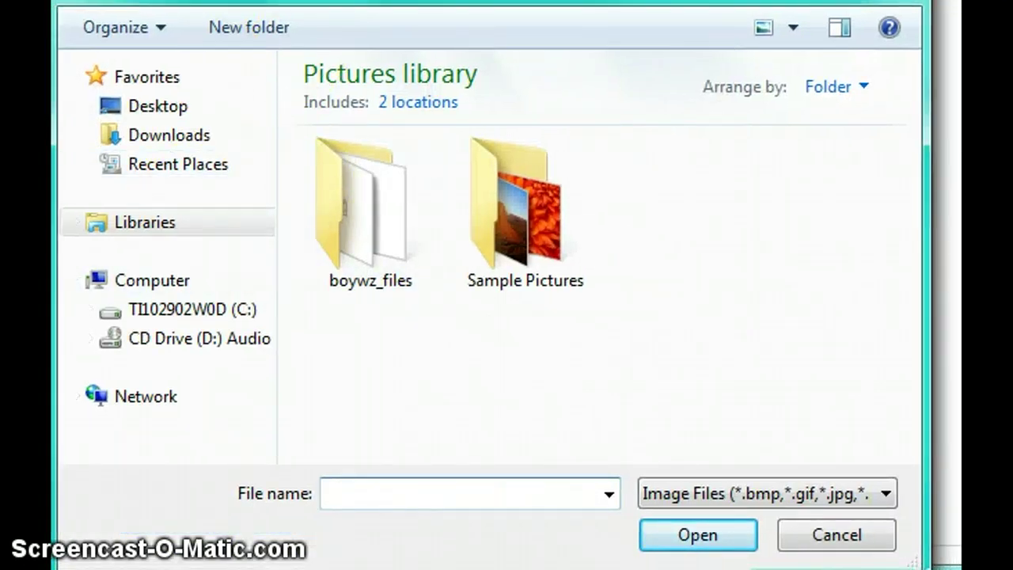
{"action": "key", "text": "Escape"}
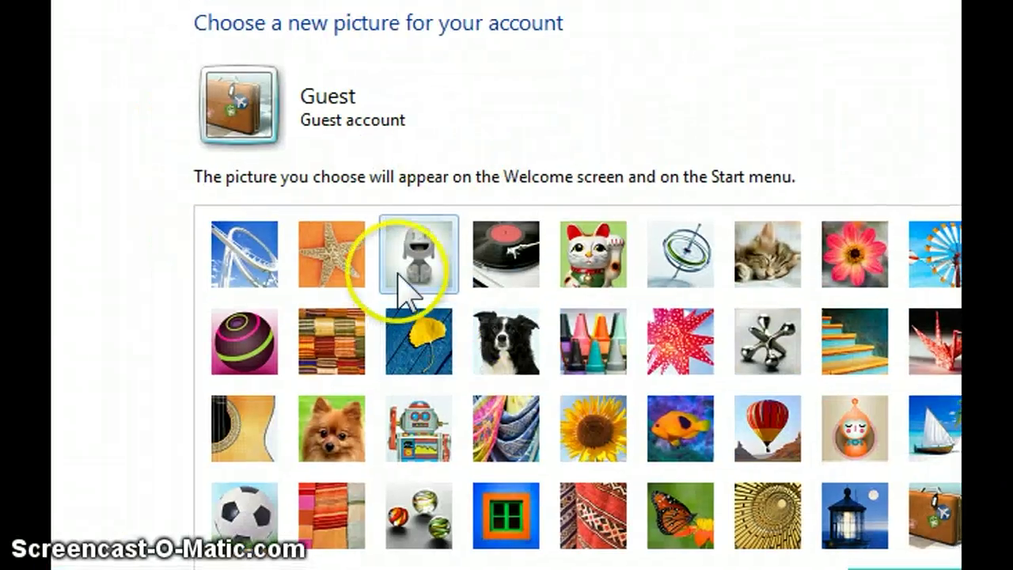
{"action": "left_click", "coordinate": [401, 277]}
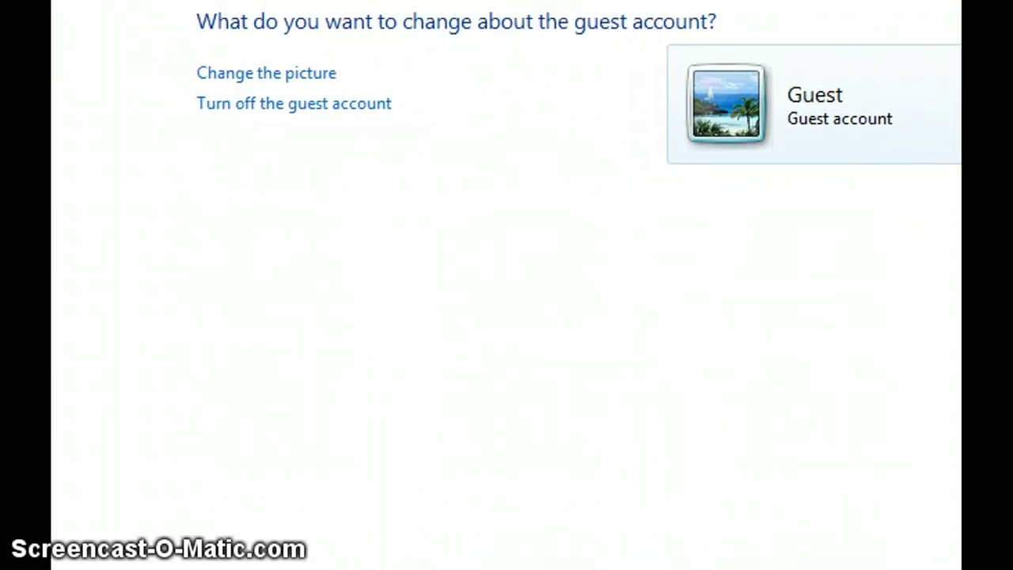
Step: Open the picture choices for the Guest account and select the grey smiling figure picture
{"action": "left_click", "coordinate": [297, 75]}
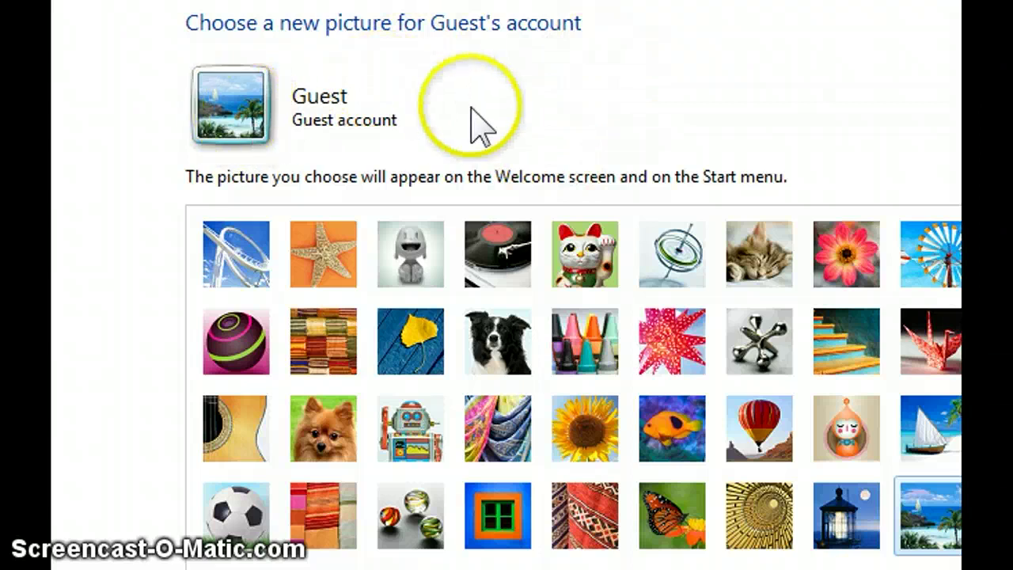
{"action": "left_click", "coordinate": [400, 260]}
Step: Write "so do tht ok?" below instruction 10 in the sticky note, start a new line and return to the Guest picture choices
{"action": "left_click", "coordinate": [686, 208]}
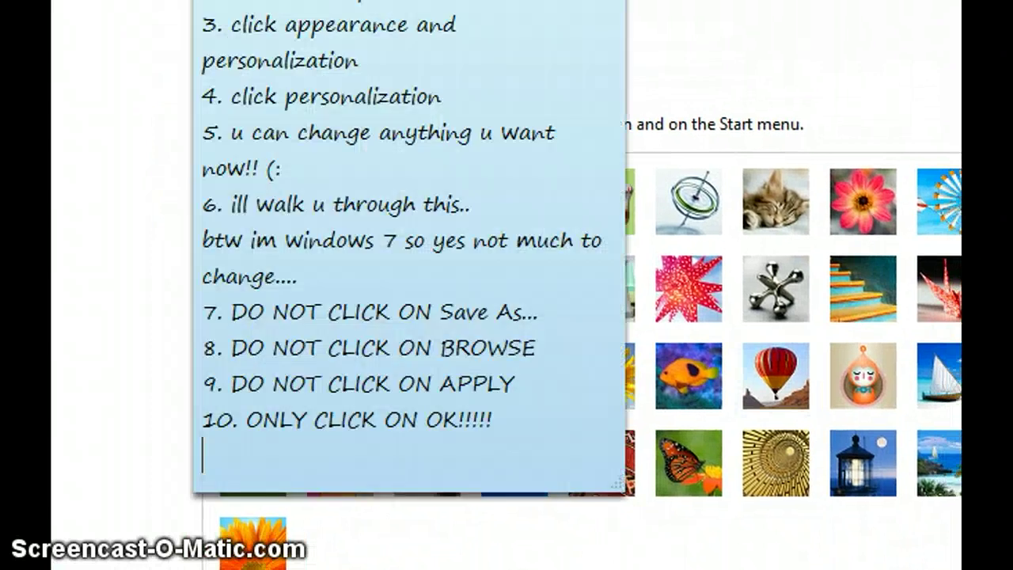
{"action": "left_click", "coordinate": [550, 208]}
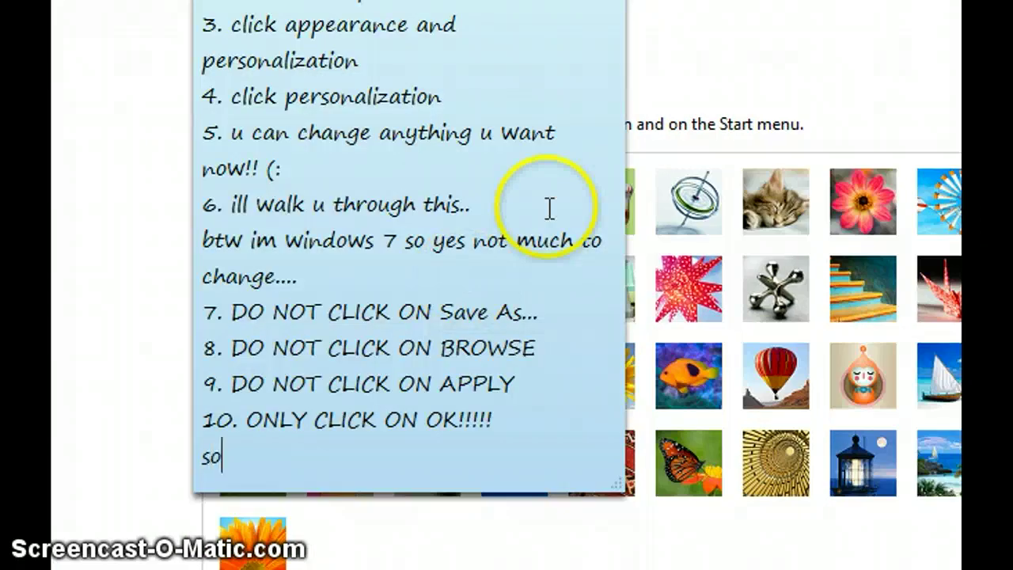
{"action": "type", "text": "do"}
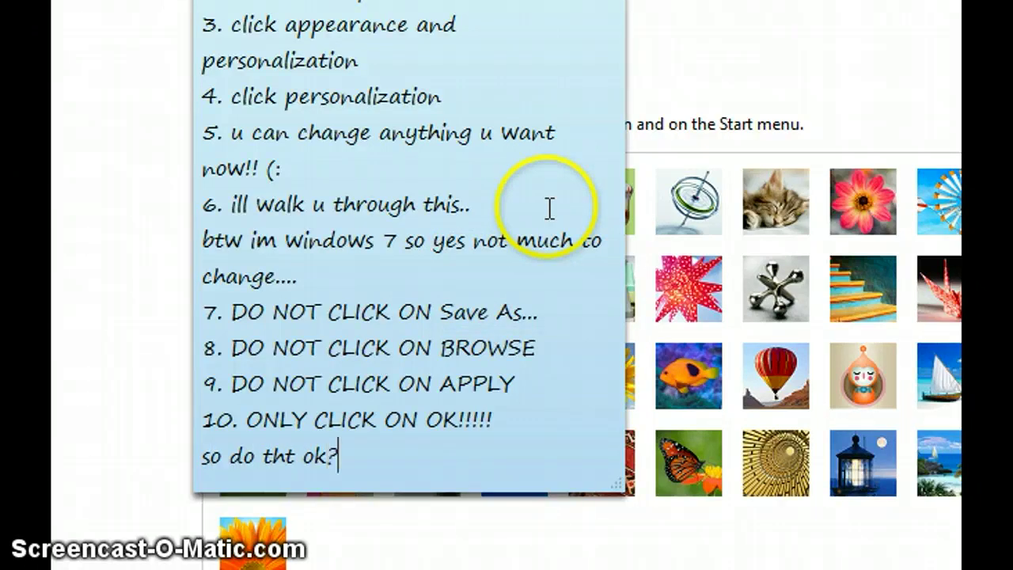
{"action": "type", "text": " tht ok?"}
{"action": "key", "text": "Return"}
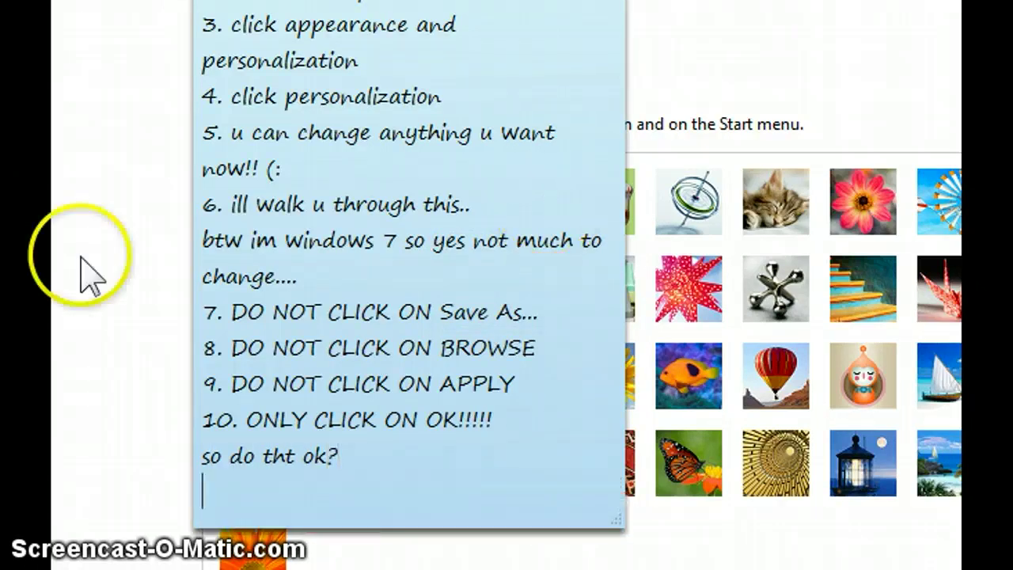
{"action": "key", "text": "alt+Tab"}
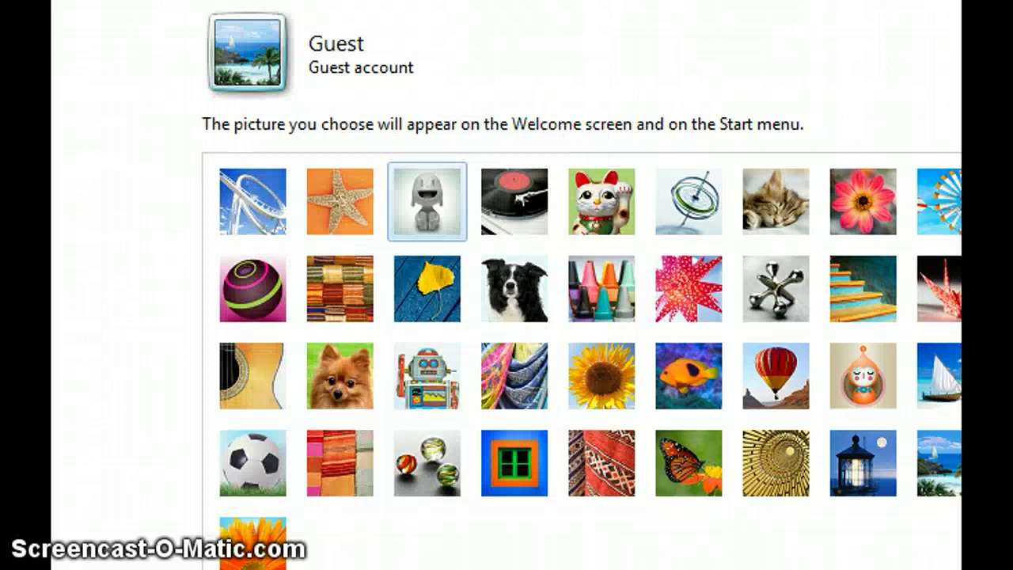
Step: Return to the Personalization page, look through the available themes and apply the Characters Aero theme
{"action": "left_click", "coordinate": [513, 419]}
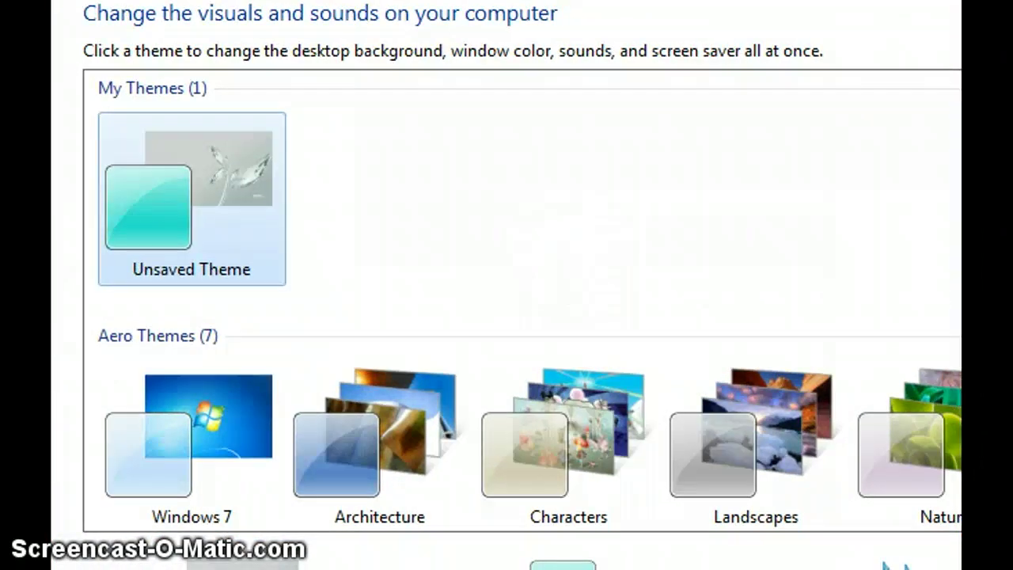
{"action": "scroll", "coordinate": [529, 301], "scroll_direction": "down", "scroll_amount": 8}
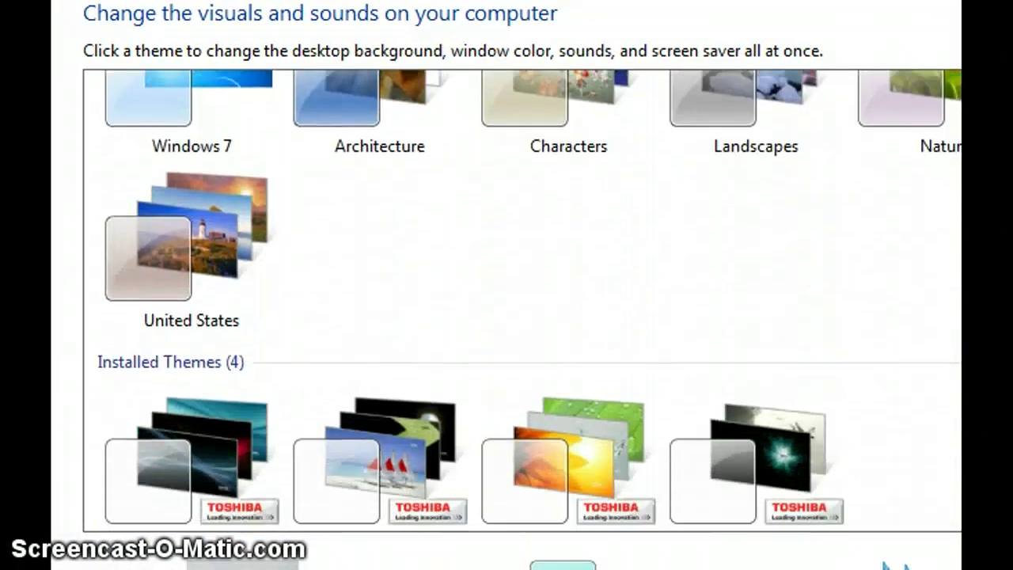
{"action": "scroll", "coordinate": [530, 300], "scroll_direction": "down", "scroll_amount": 2}
{"action": "scroll", "coordinate": [529, 301], "scroll_direction": "up", "scroll_amount": 5}
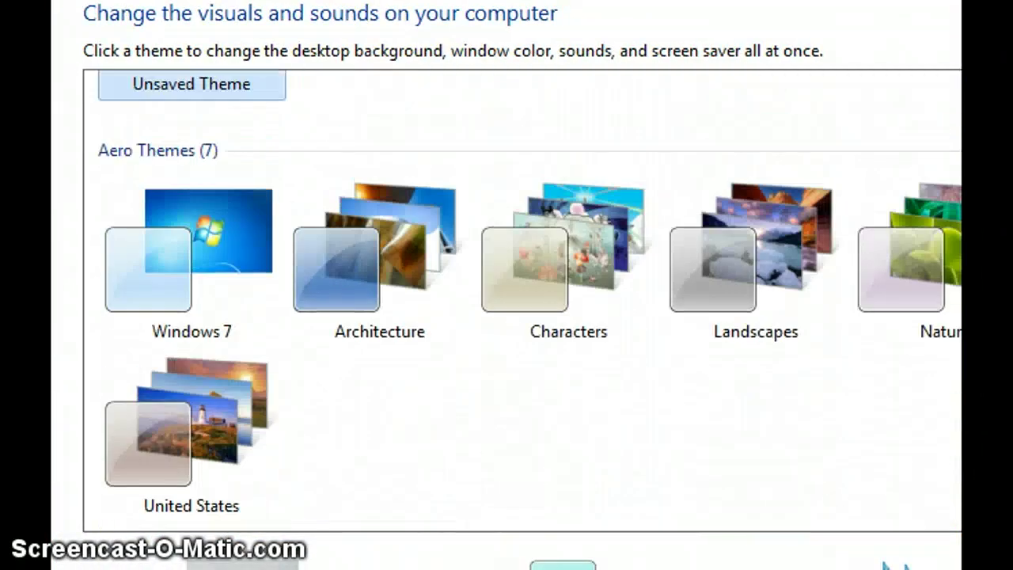
{"action": "left_click", "coordinate": [570, 310]}
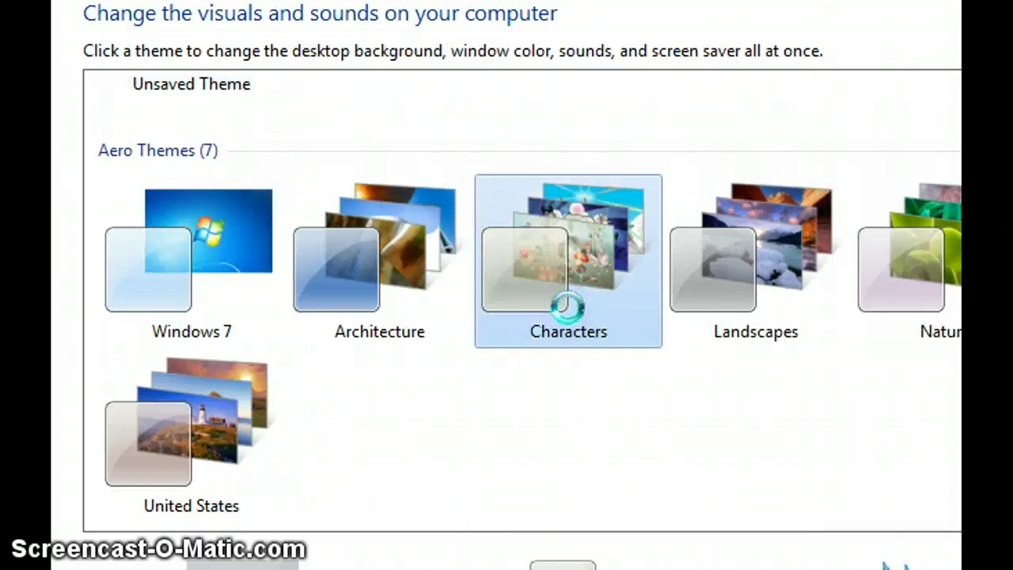
{"action": "left_click", "coordinate": [792, 432]}
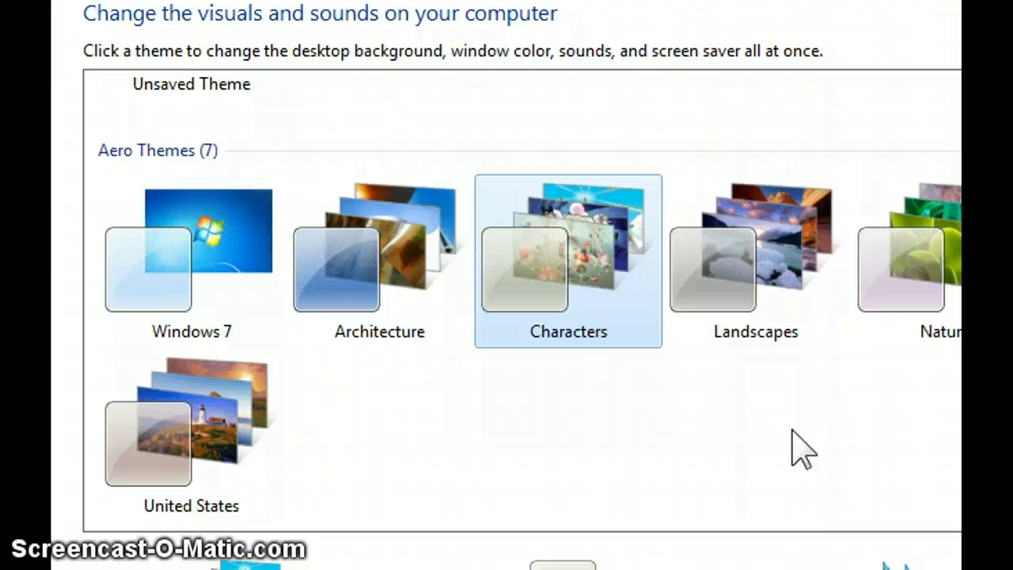
{"action": "left_click", "coordinate": [545, 265]}
{"action": "left_click", "coordinate": [896, 101]}
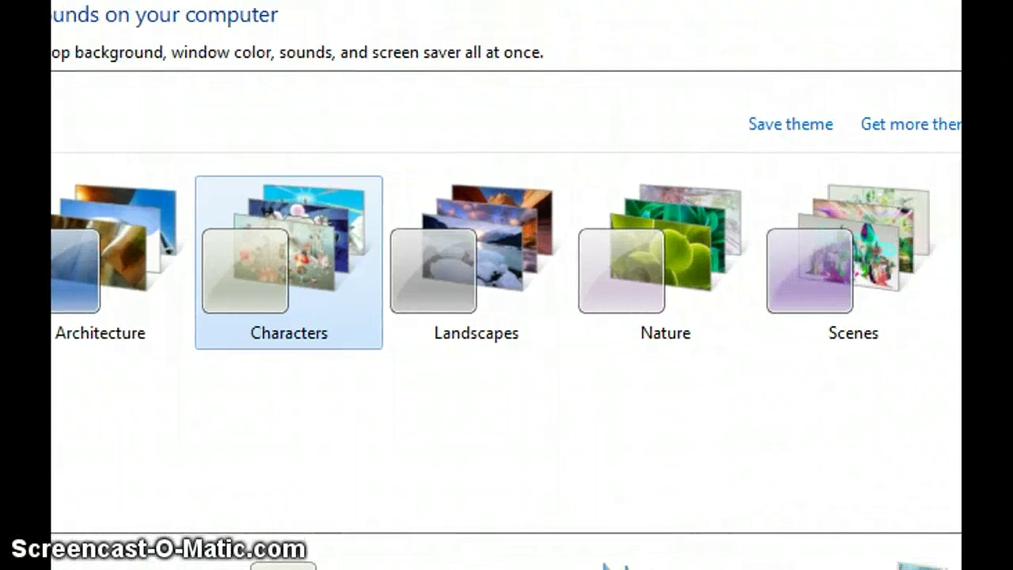
Step: Apply the Scenes Aero theme, view its background on the desktop and return to the Personalization page
{"action": "left_click", "coordinate": [831, 288]}
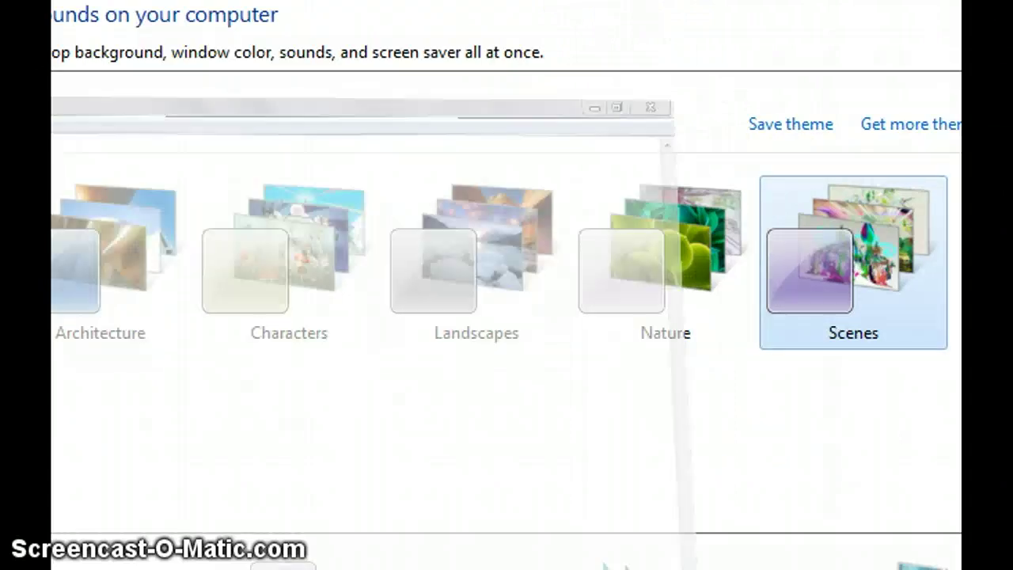
{"action": "key", "text": "super+d"}
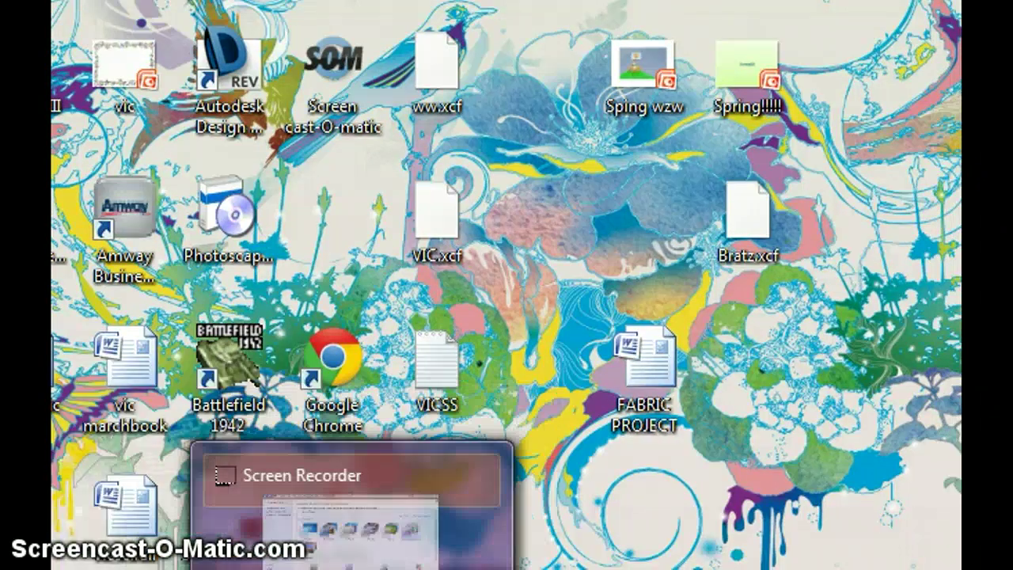
{"action": "left_click", "coordinate": [407, 507]}
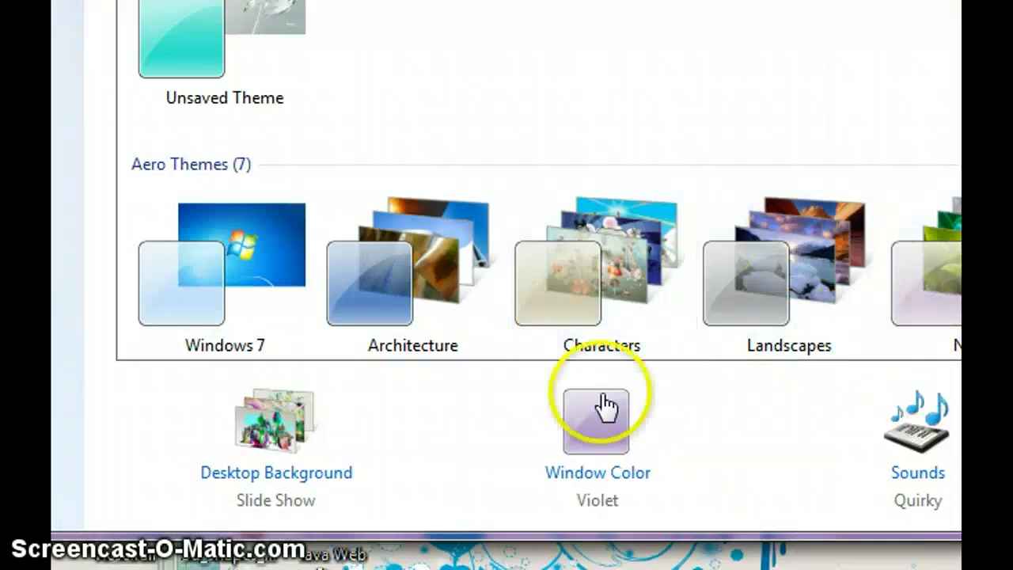
Step: Open the desktop background settings, select the first Scenes picture and add the other Scenes pictures to the slide show
{"action": "left_click", "coordinate": [277, 479]}
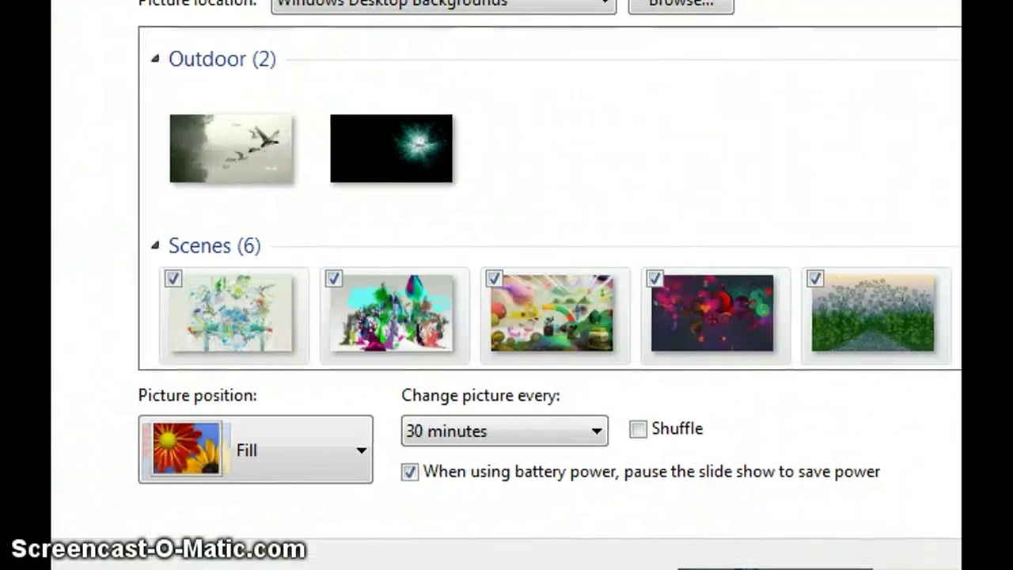
{"action": "left_click", "coordinate": [216, 313]}
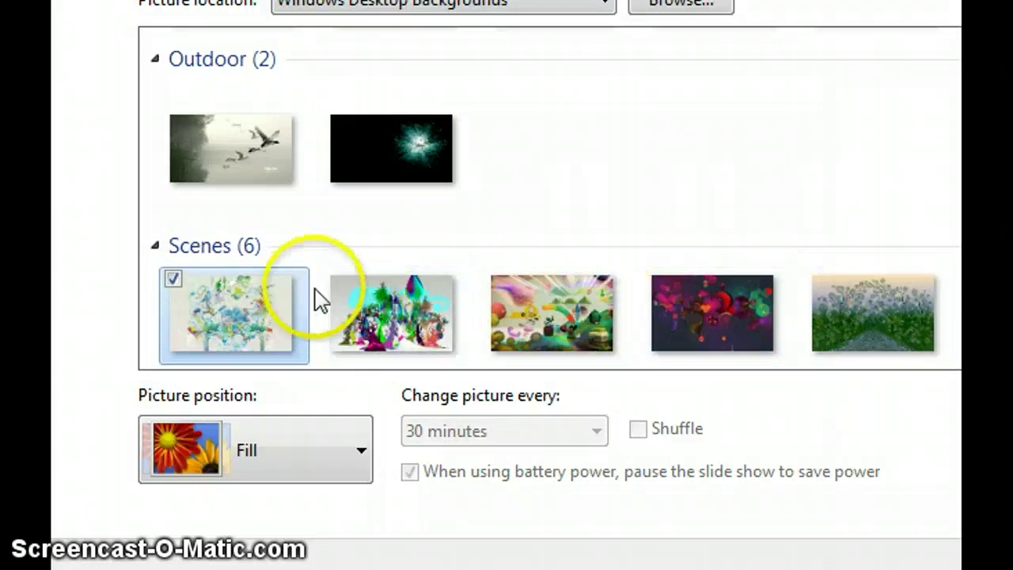
{"action": "left_click", "coordinate": [334, 278]}
{"action": "left_click", "coordinate": [495, 278]}
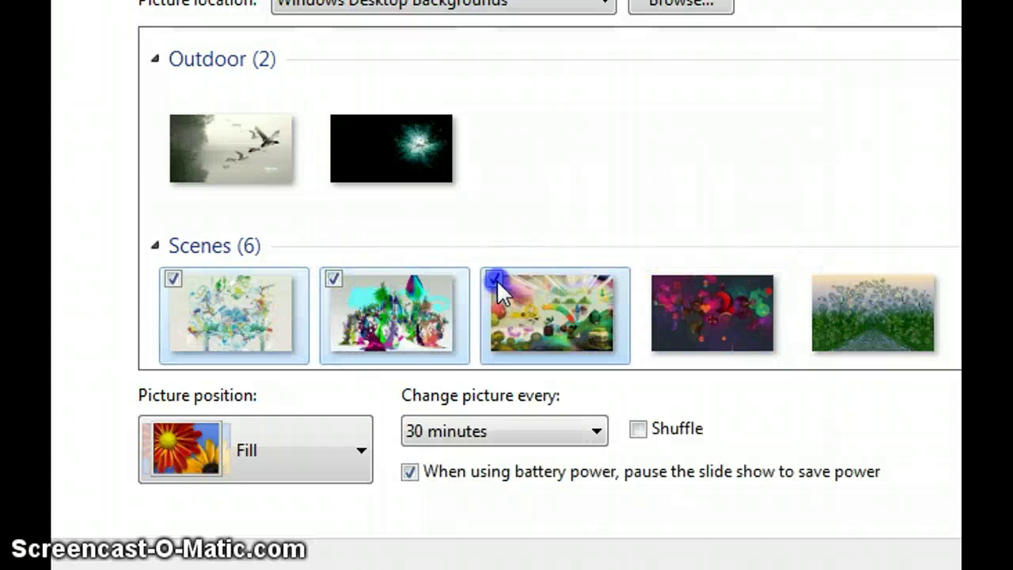
{"action": "left_click", "coordinate": [654, 278]}
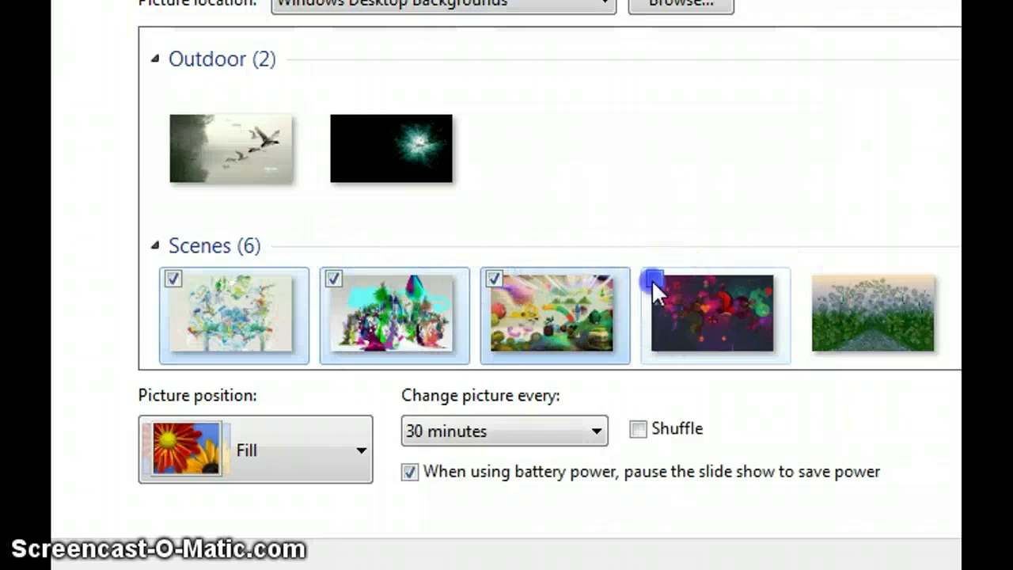
{"action": "left_click", "coordinate": [816, 278]}
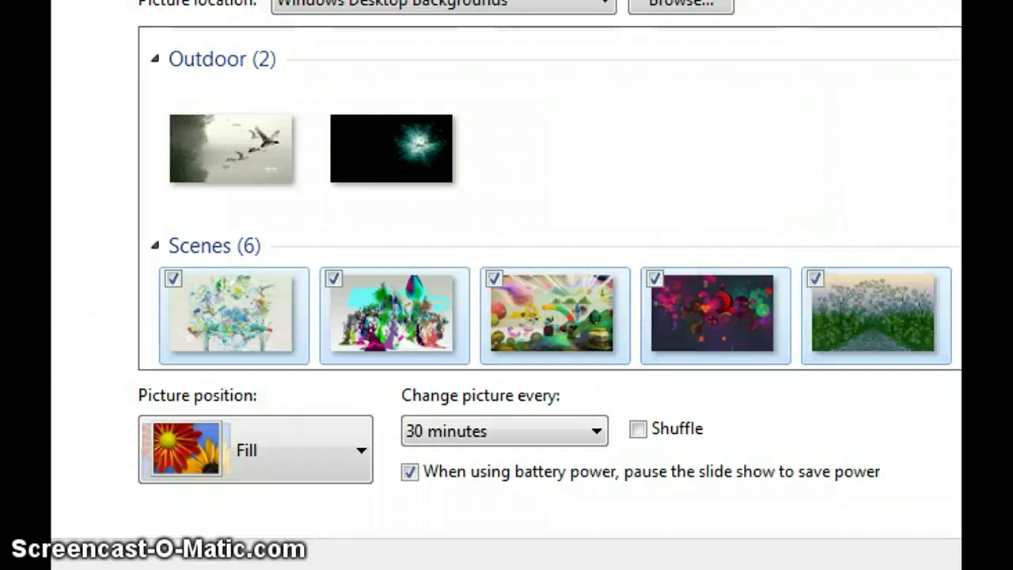
Step: Set the slide show to change the picture every 10 seconds, enable Shuffle and save the changes
{"action": "left_click", "coordinate": [577, 432]}
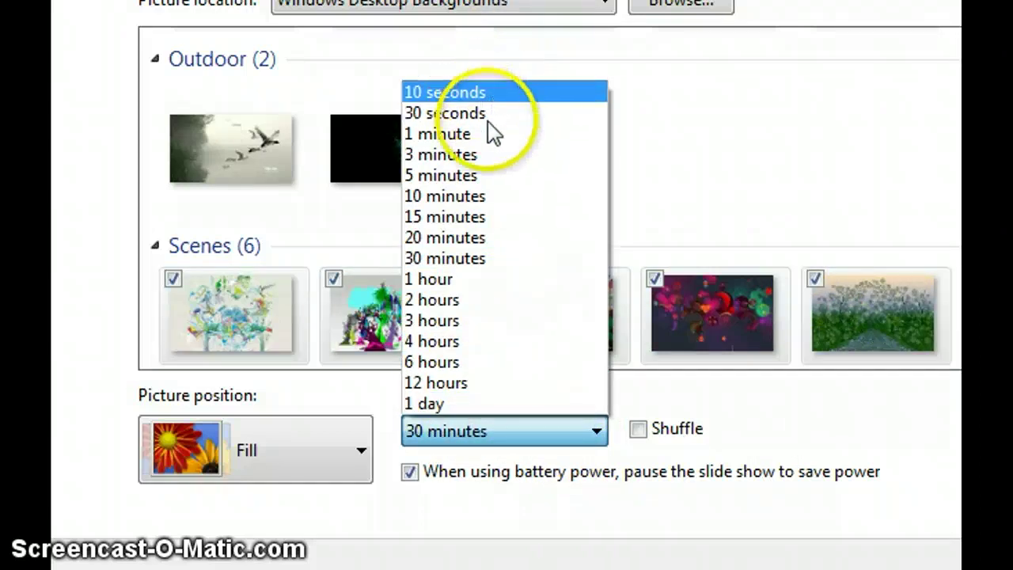
{"action": "left_click", "coordinate": [519, 93]}
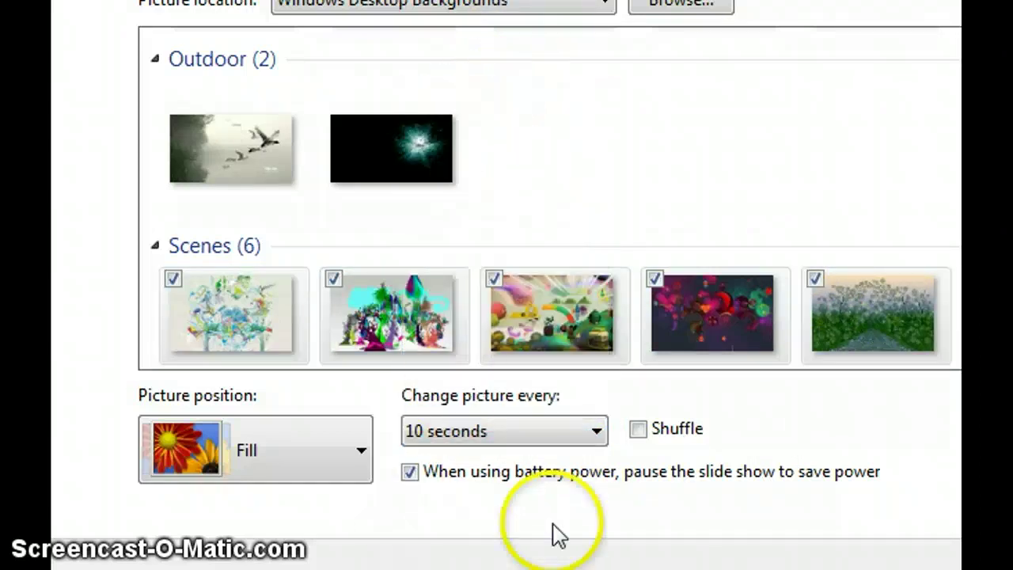
{"action": "left_click", "coordinate": [637, 432]}
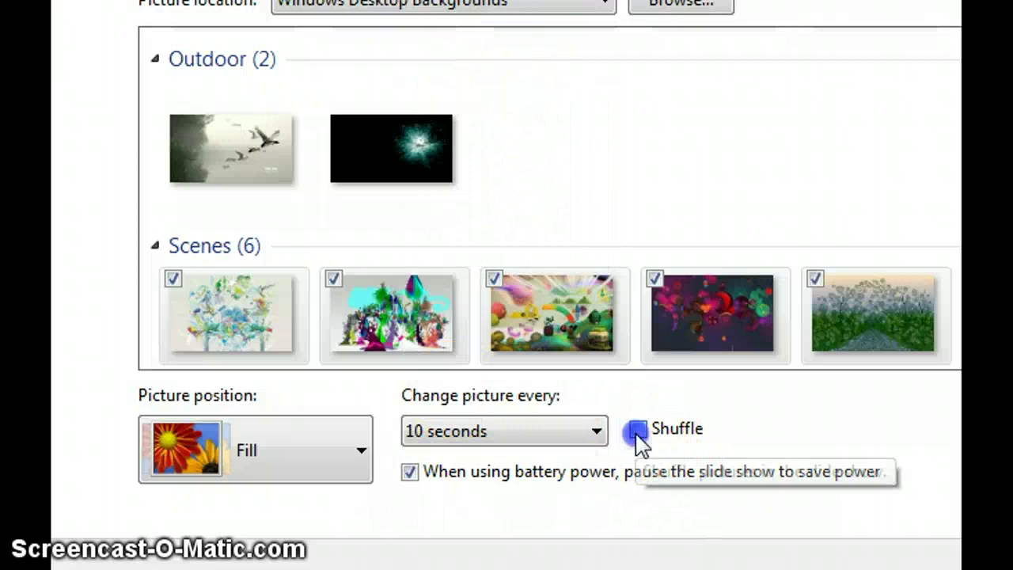
{"action": "left_click", "coordinate": [339, 452]}
{"action": "left_click", "coordinate": [339, 452]}
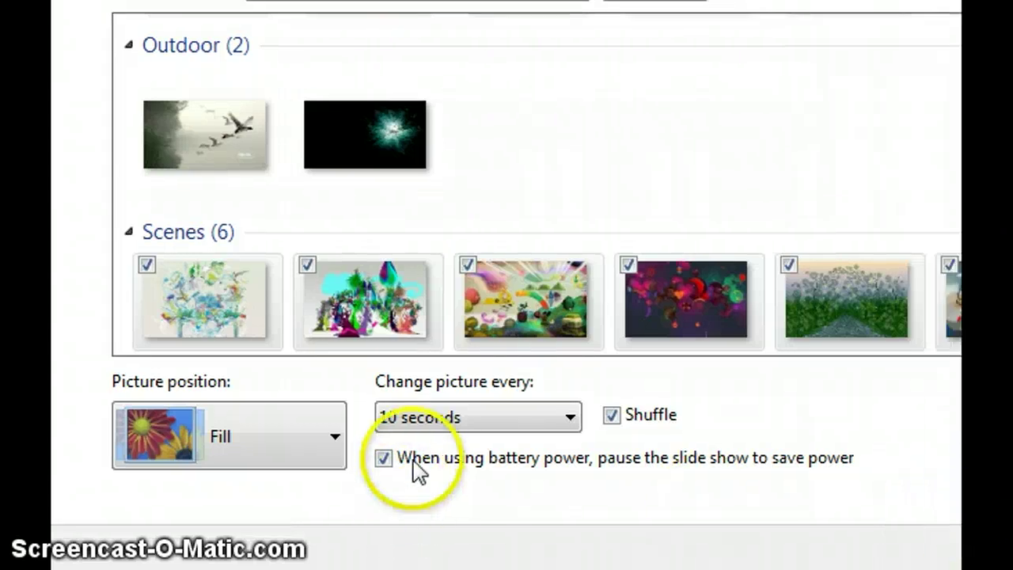
{"action": "left_click", "coordinate": [438, 472]}
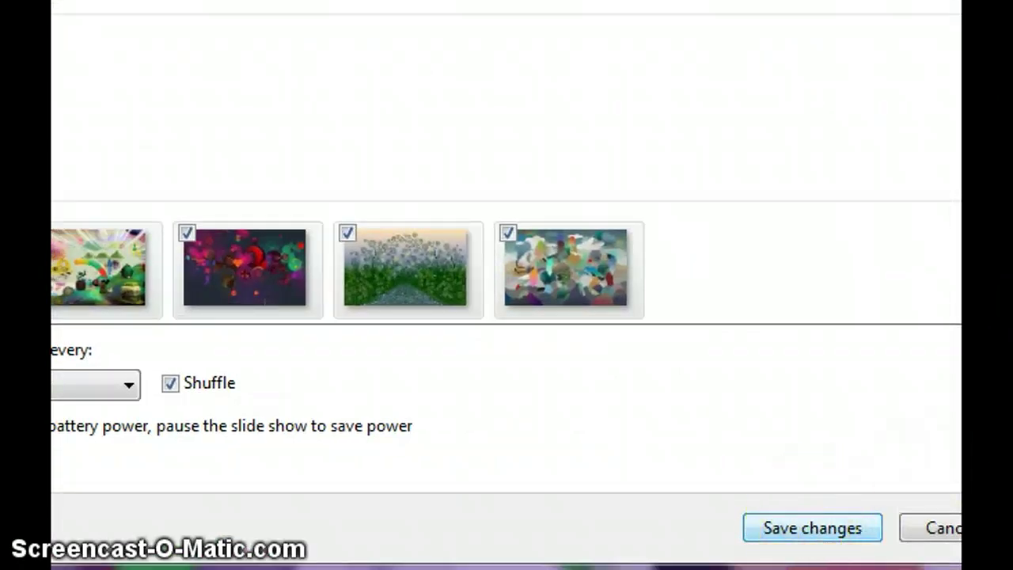
{"action": "left_click", "coordinate": [804, 542]}
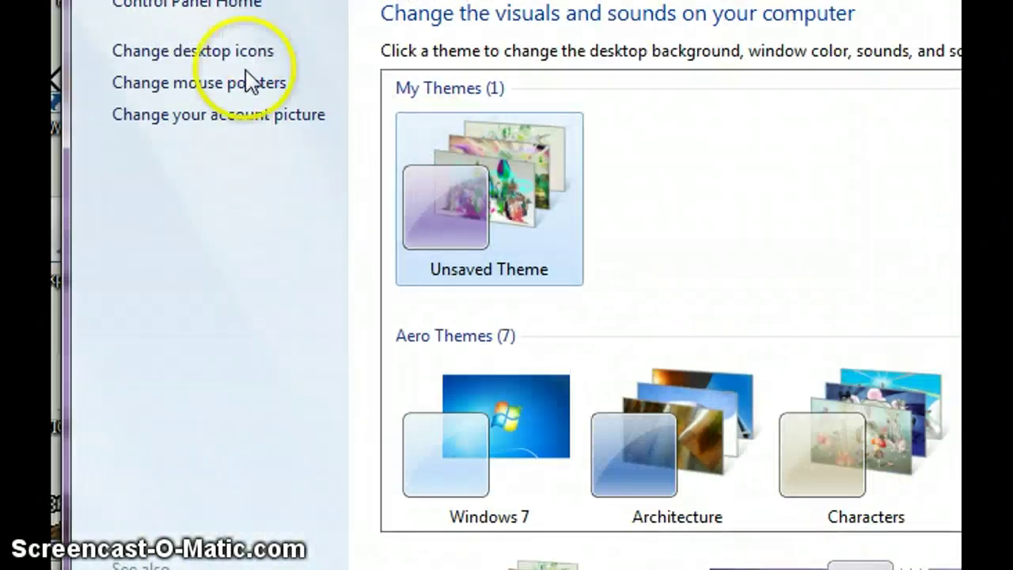
Step: Set the mouse pointer scheme to Windows Aero (extra large) (system scheme) and confirm
{"action": "left_click", "coordinate": [247, 82]}
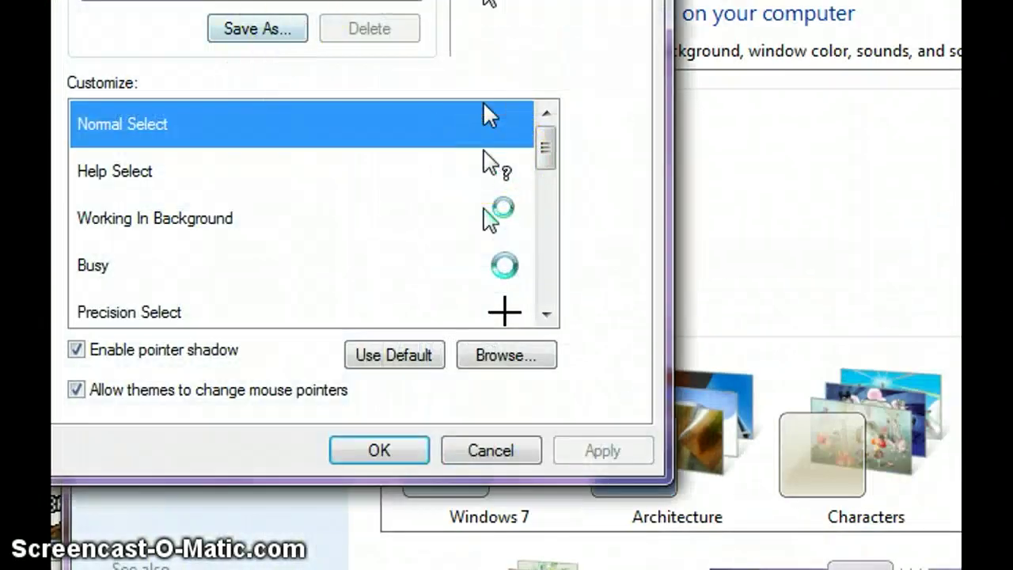
{"action": "left_click", "coordinate": [332, 4]}
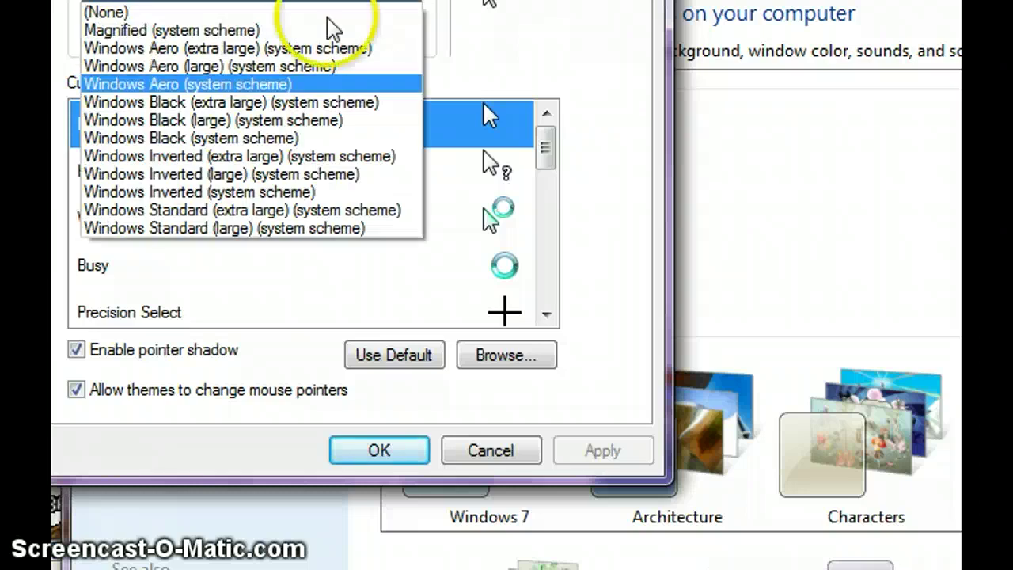
{"action": "left_click", "coordinate": [305, 49]}
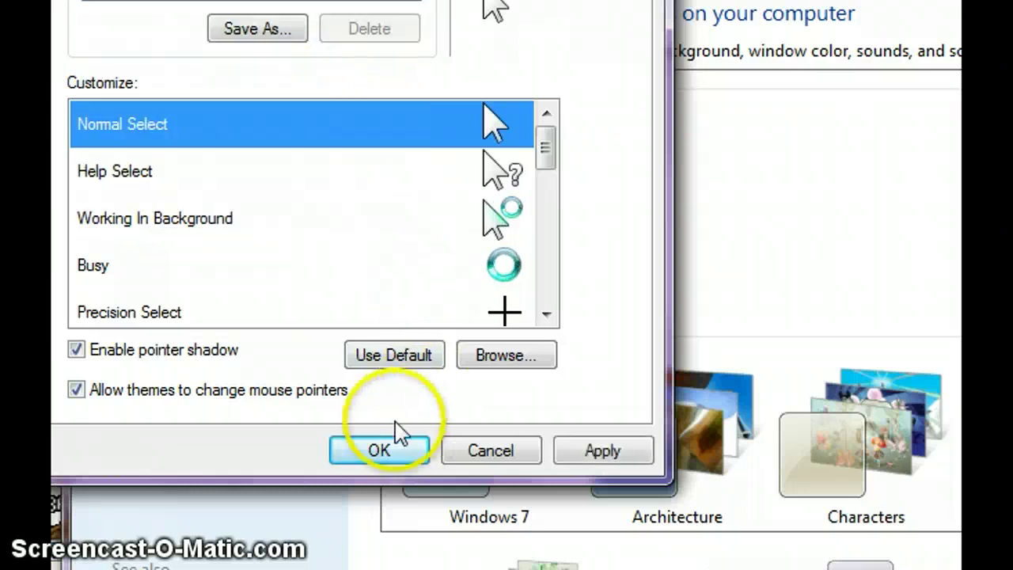
{"action": "left_click", "coordinate": [373, 458]}
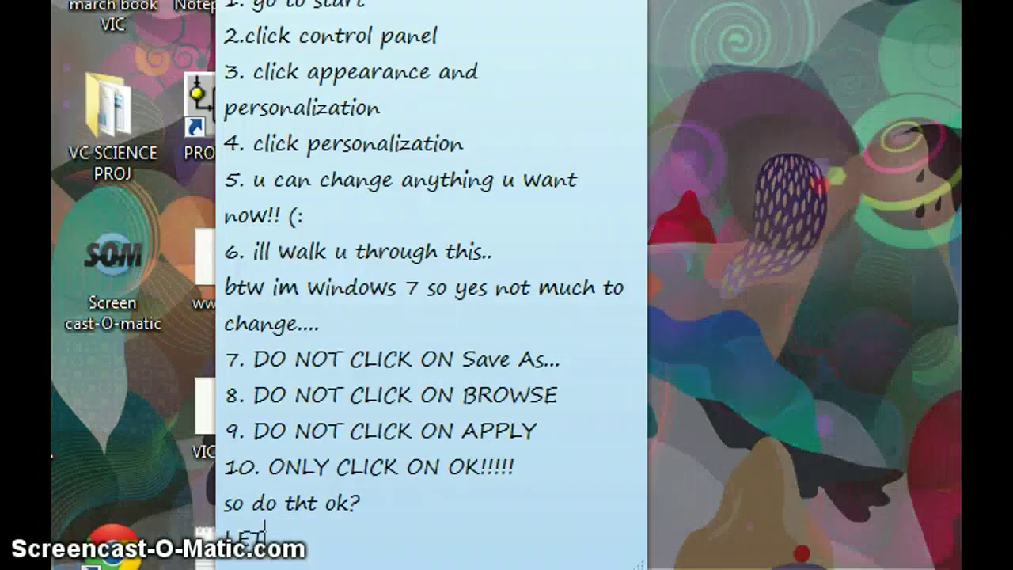
Step: Write "LETS WATCH THE SLIDE SHOW NOW!!!!!!" below "so do tht ok?" in the sticky note
{"action": "type", "text": "LETS WATCH THE SLI"}
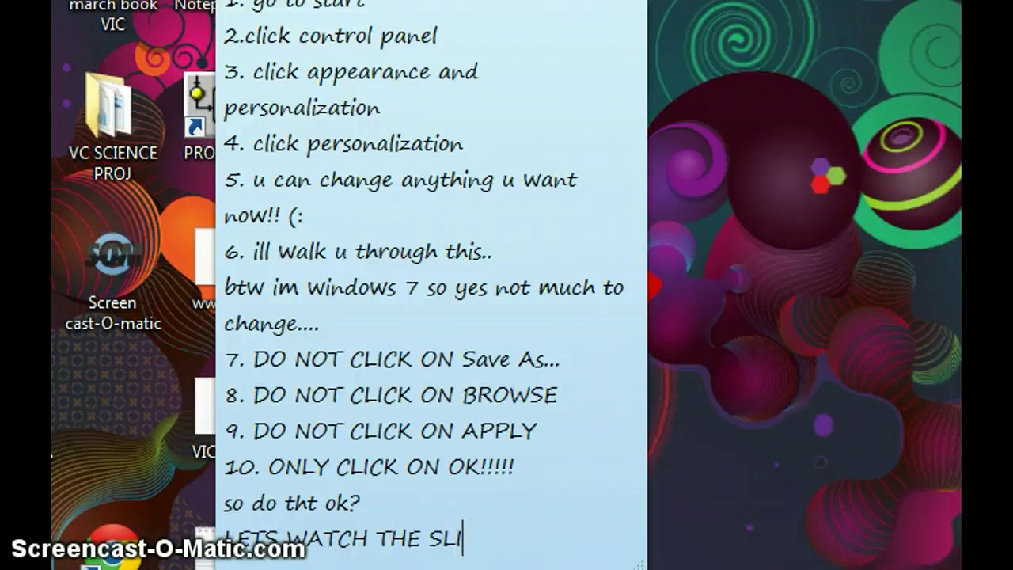
{"action": "type", "text": "DE SHO"}
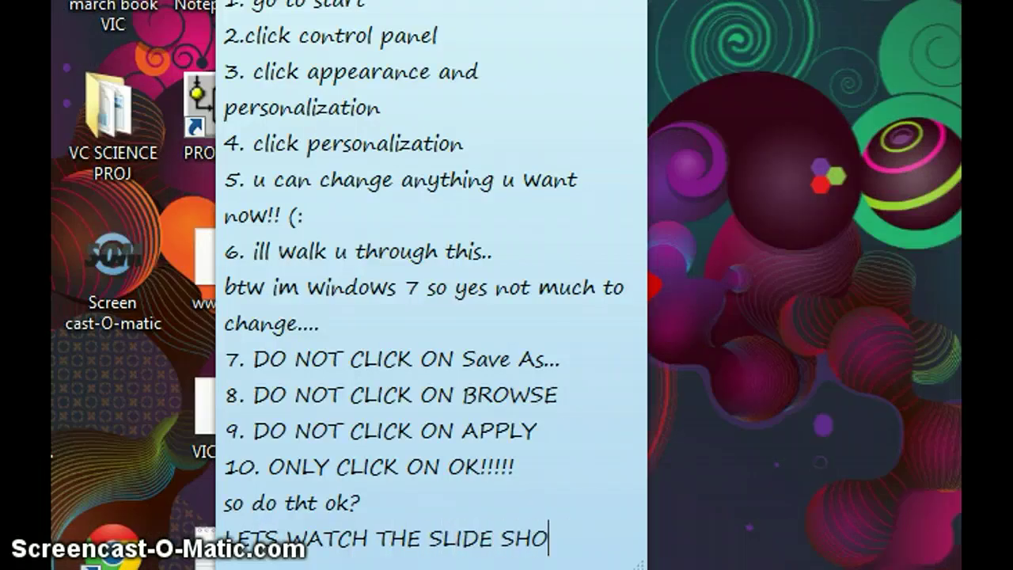
{"action": "type", "text": "W NOW"}
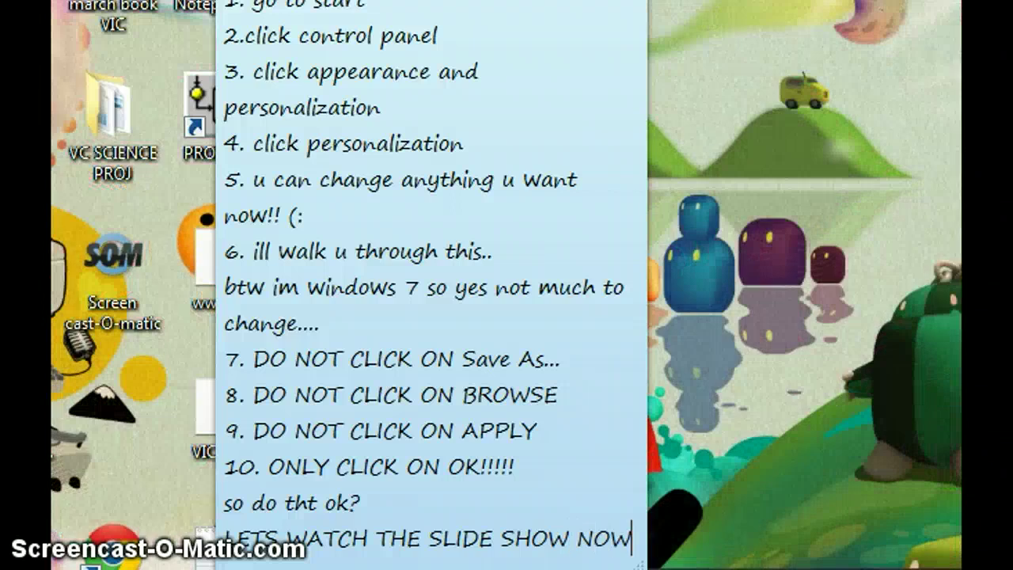
{"action": "type", "text": "!!!!!!"}
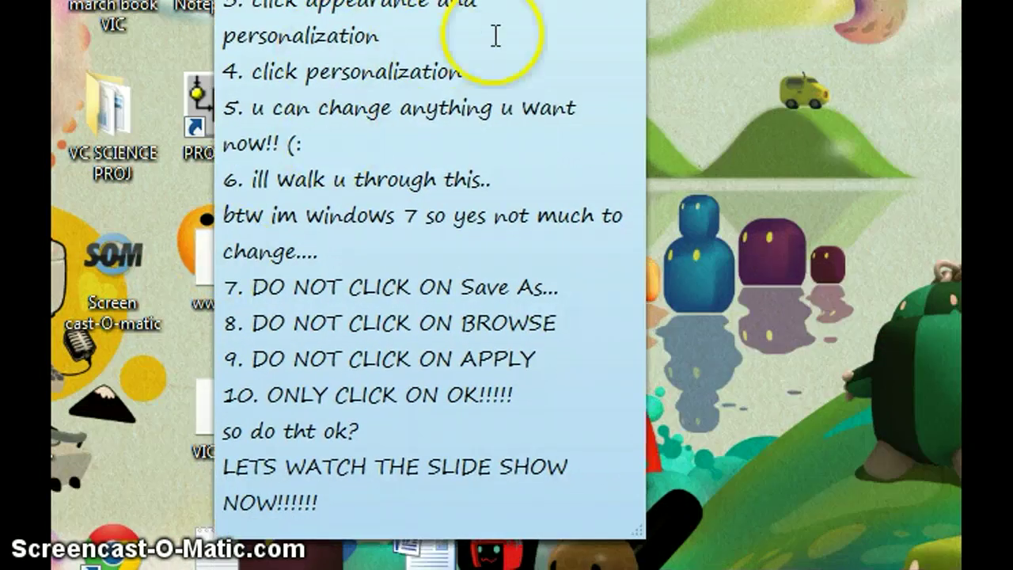
Step: View the background slide show, add "OK BYE GUYS!!!!!" to the sticky note and move the note near the calendar gadget, showing its last lines
{"action": "key", "text": "super+d"}
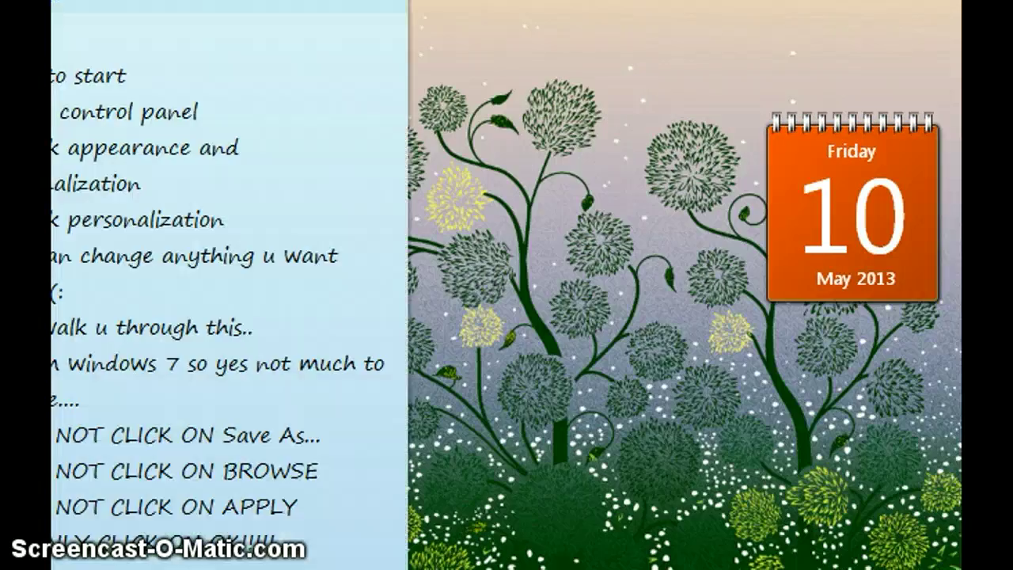
{"action": "left_click", "coordinate": [102, 321]}
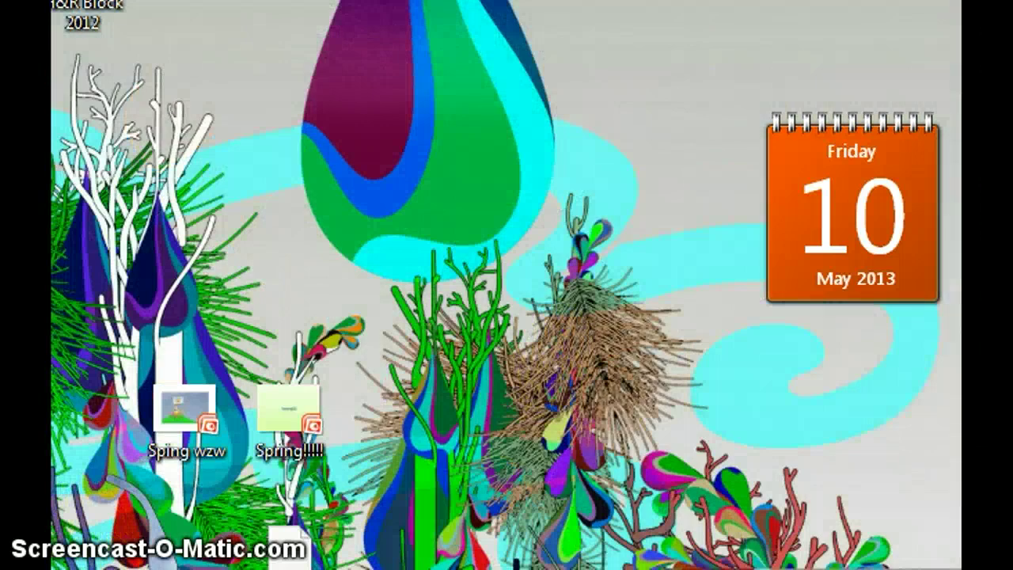
{"action": "left_click_drag", "start_coordinate": [51, 189], "coordinate": [464, 163]}
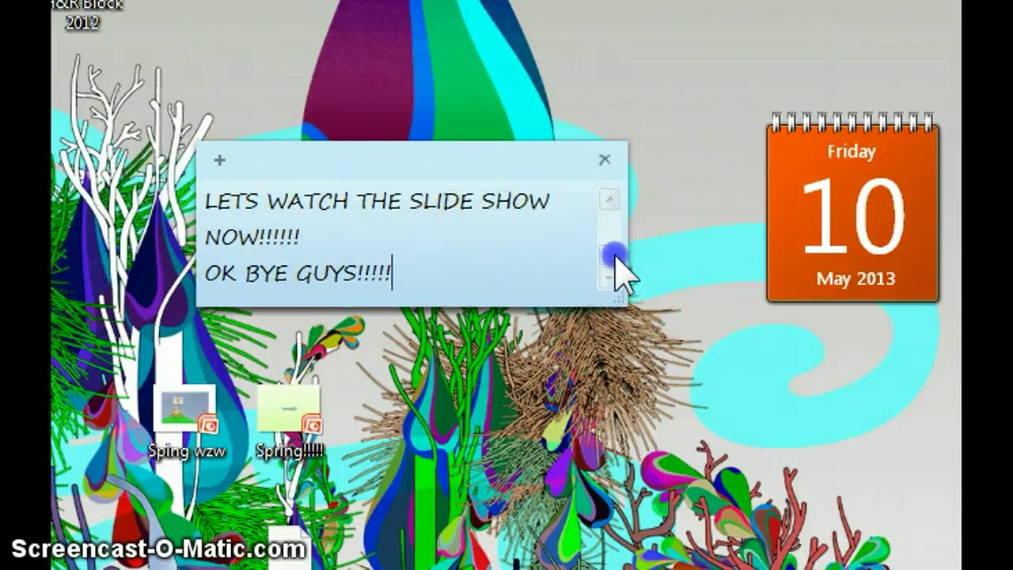
{"action": "left_click_drag", "start_coordinate": [616, 257], "coordinate": [618, 281]}
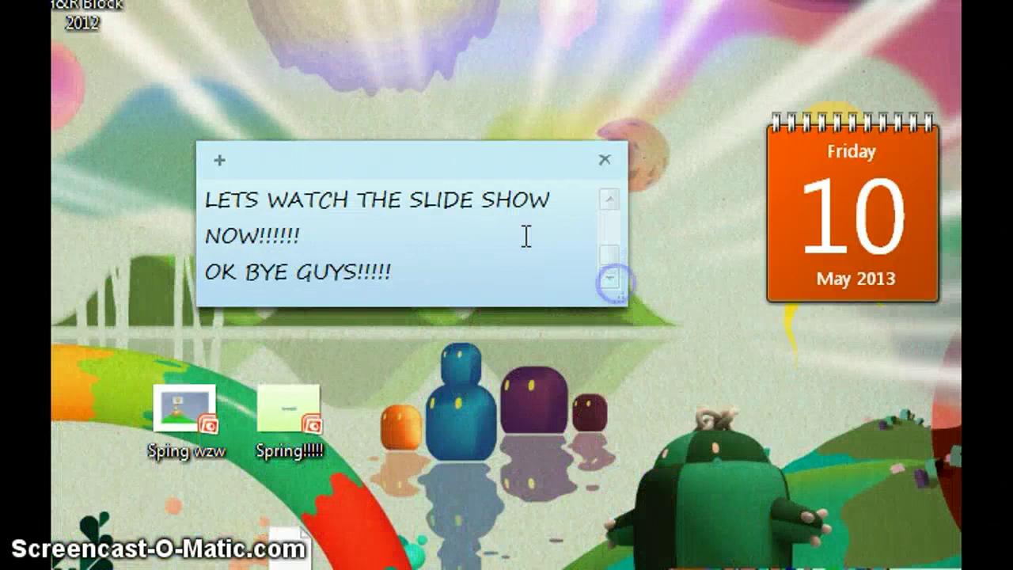